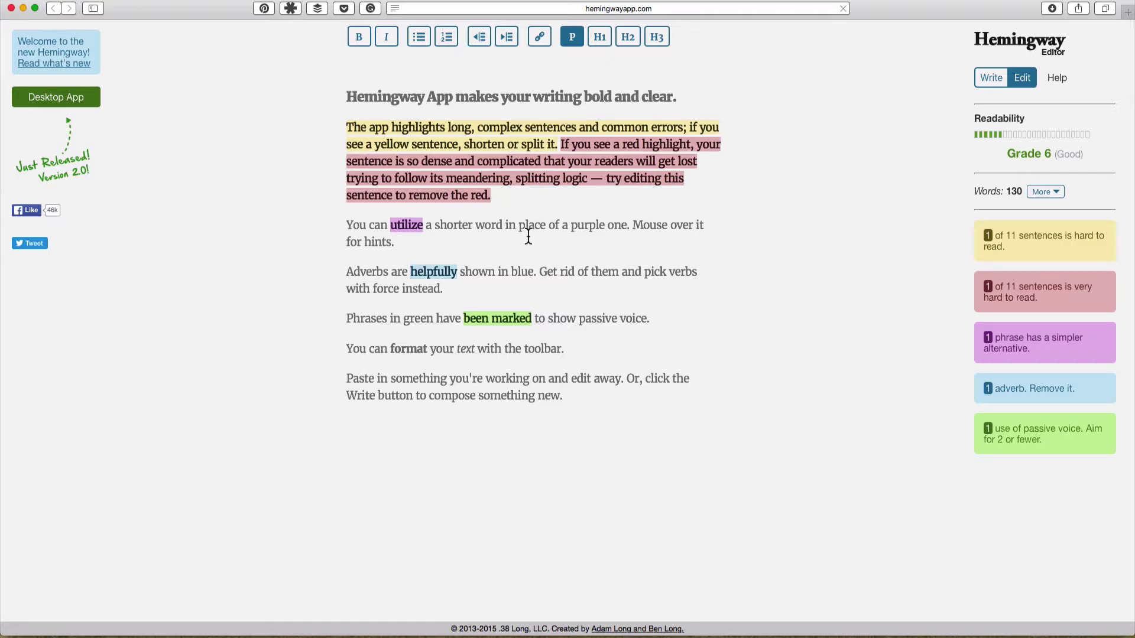
# In Write mode, replace the sample text with the pasted blog article.
pyautogui.click(991, 78)
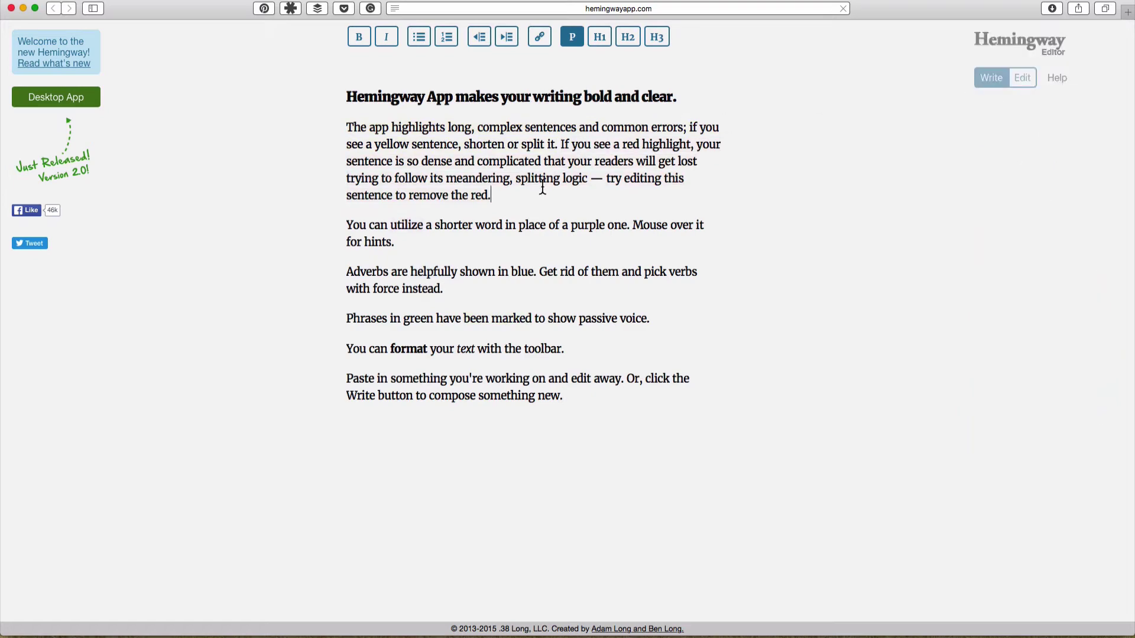
pyautogui.press('super+a')
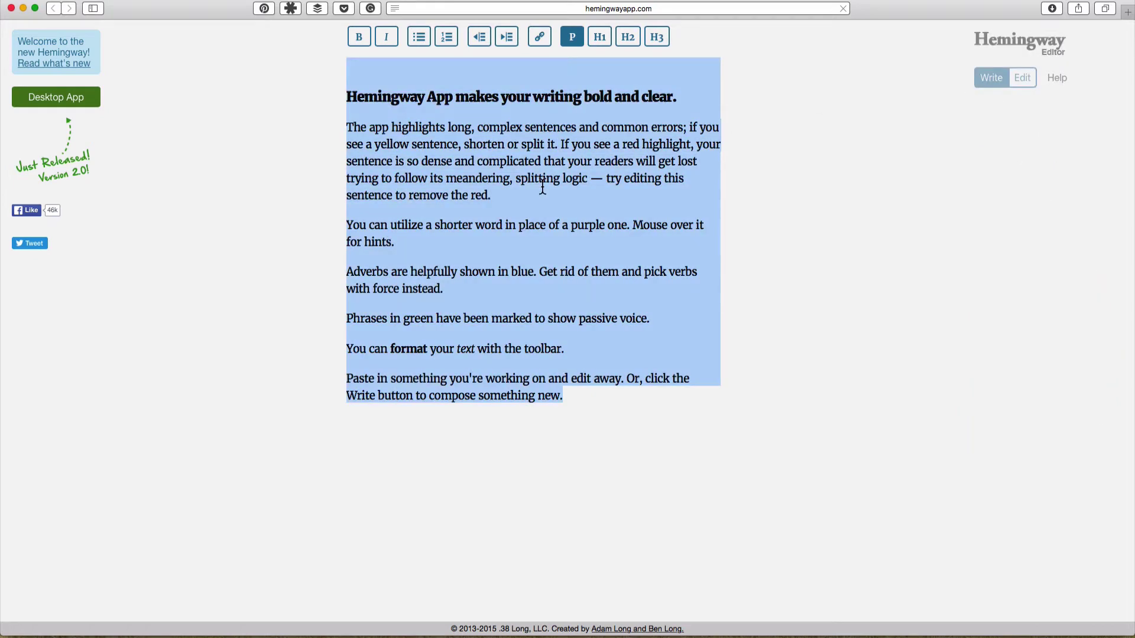
pyautogui.press('super+v')
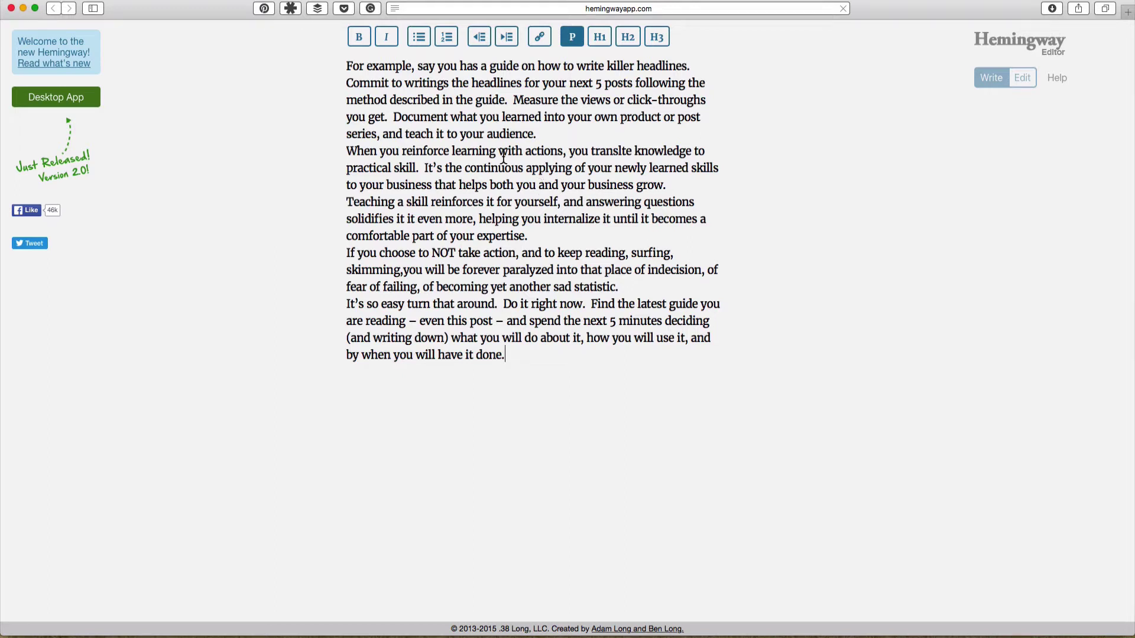
# Break the article into paragraphs at 'Measure' and after 'audience.', 'grow.', 'expertise.' and 'statistic.'.
pyautogui.click(514, 101)
pyautogui.press('Return')
pyautogui.click(456, 168)
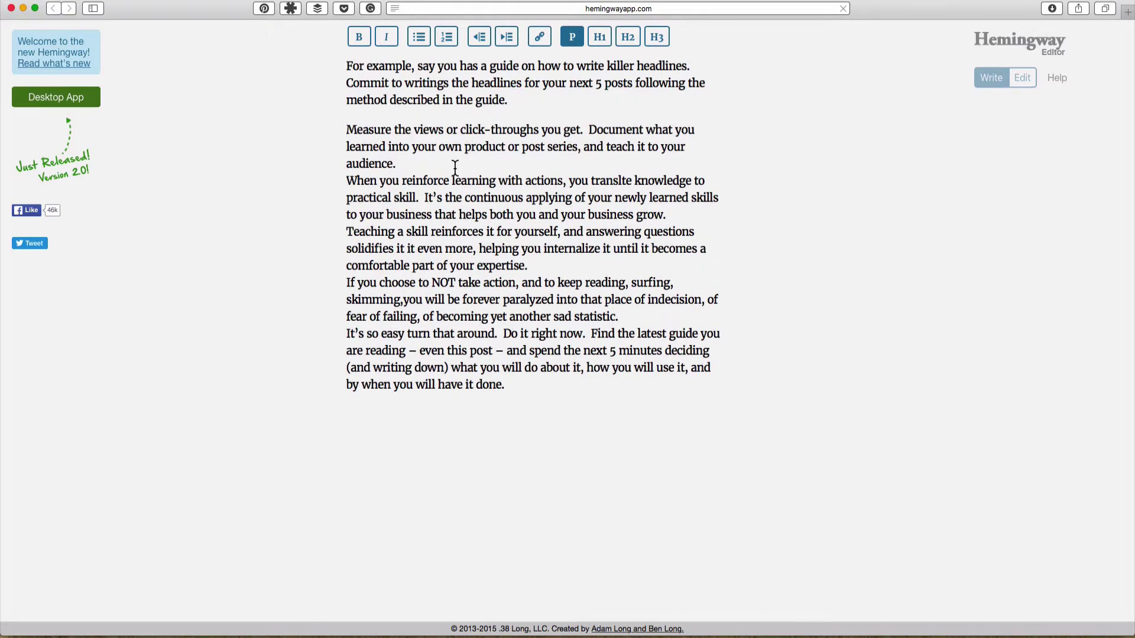
pyautogui.press('Return')
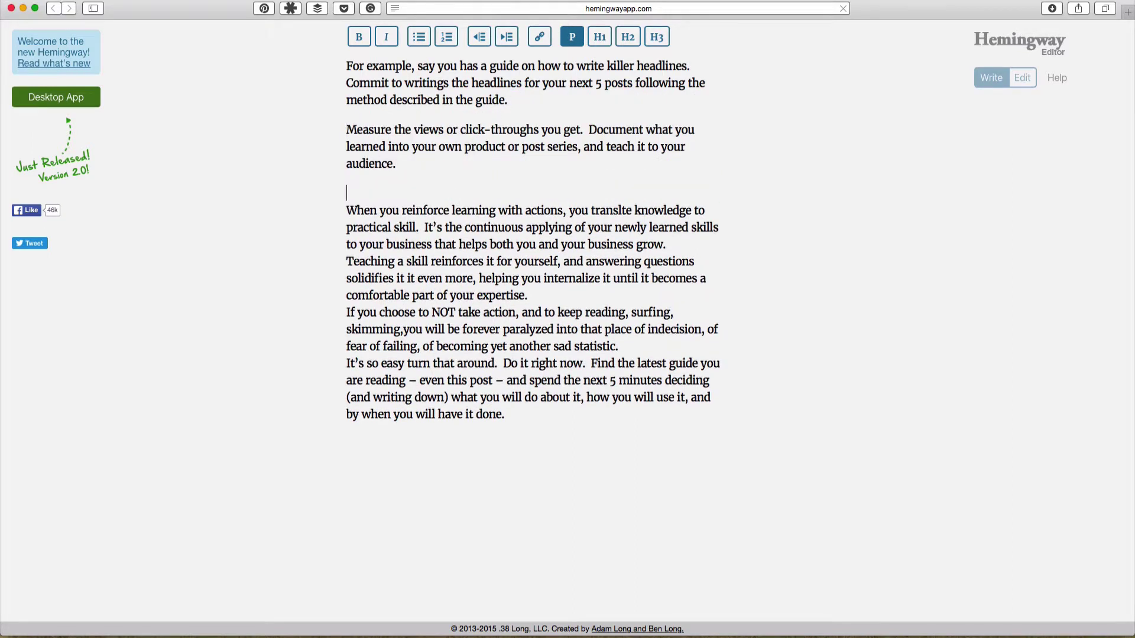
pyautogui.click(678, 245)
pyautogui.press('Return')
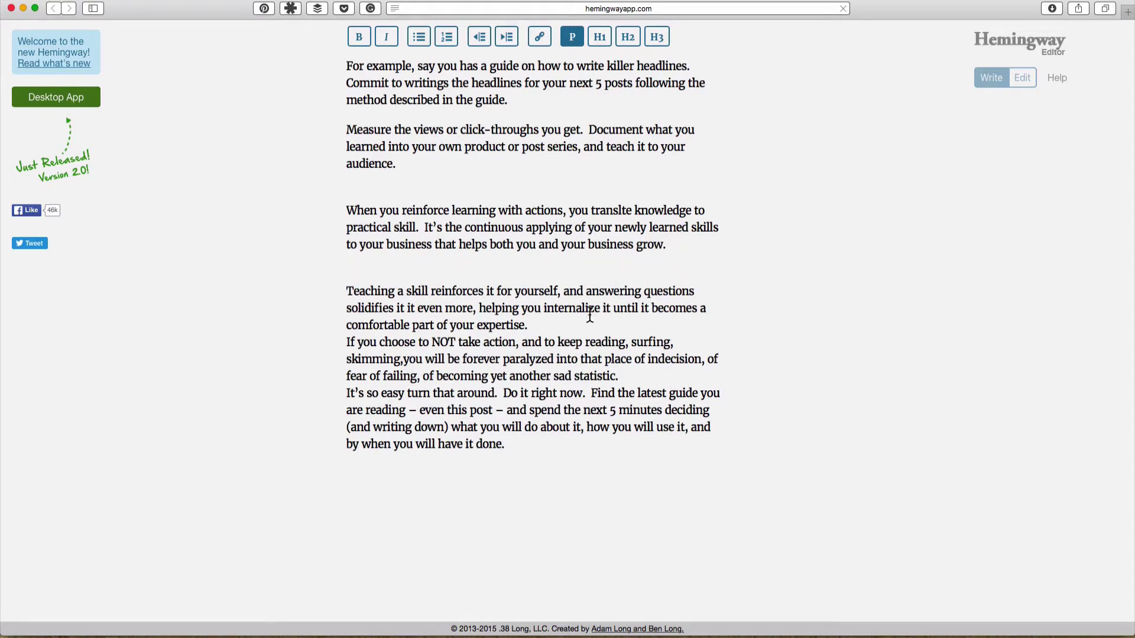
pyautogui.click(577, 325)
pyautogui.press('Return')
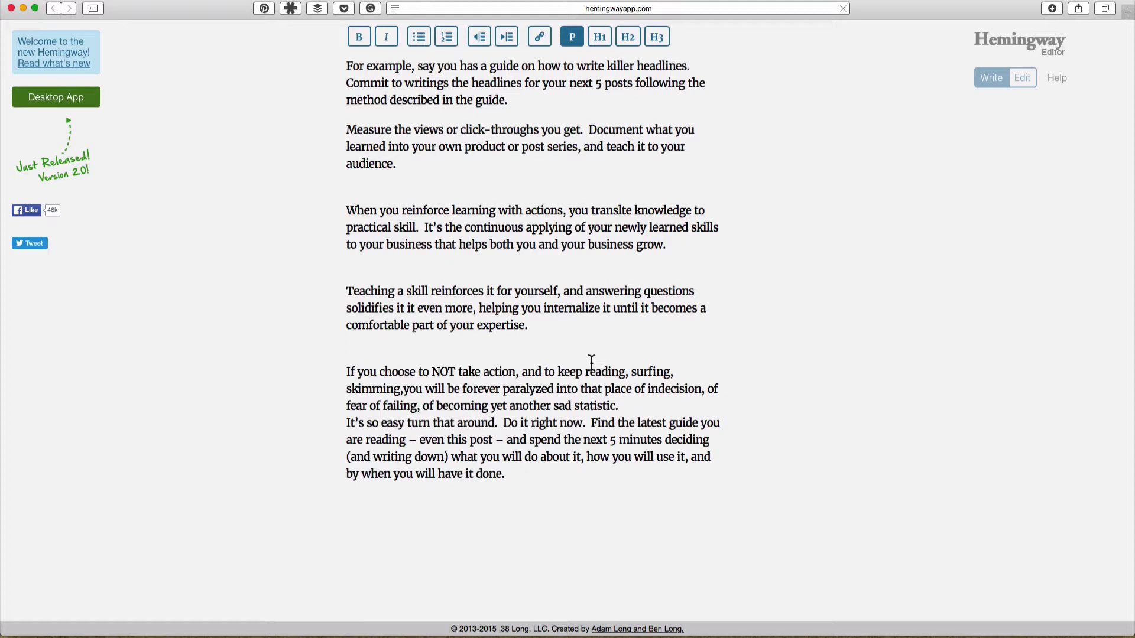
pyautogui.click(636, 410)
pyautogui.press('Return')
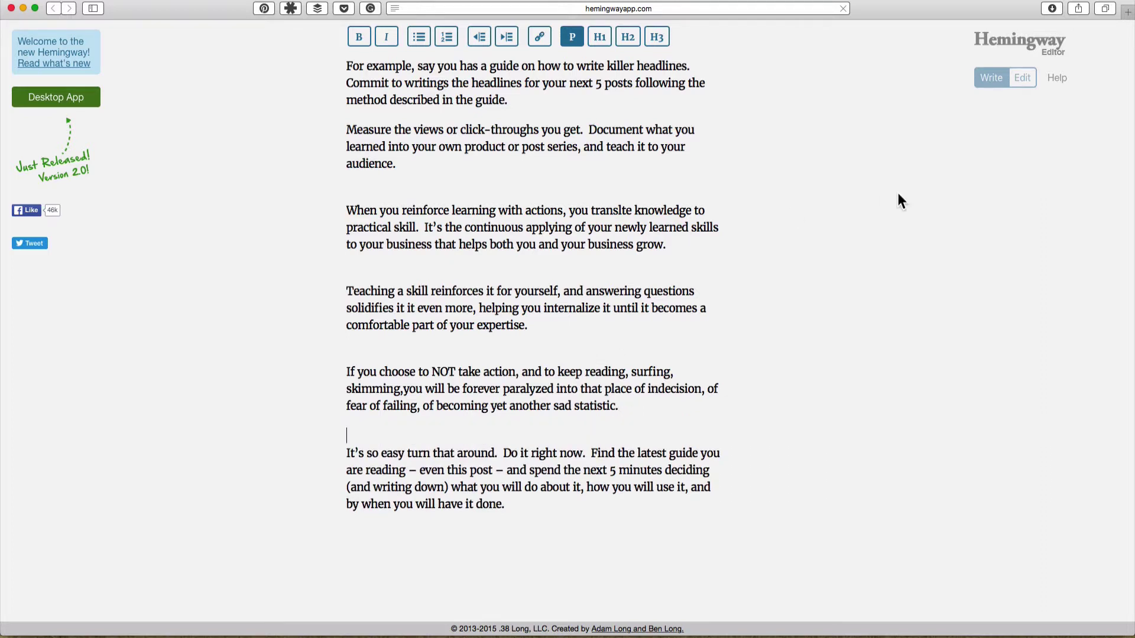
# Switch to Edit mode to see the Grade 9 rating with 2 hard and 3 very hard sentences.
pyautogui.click(1022, 79)
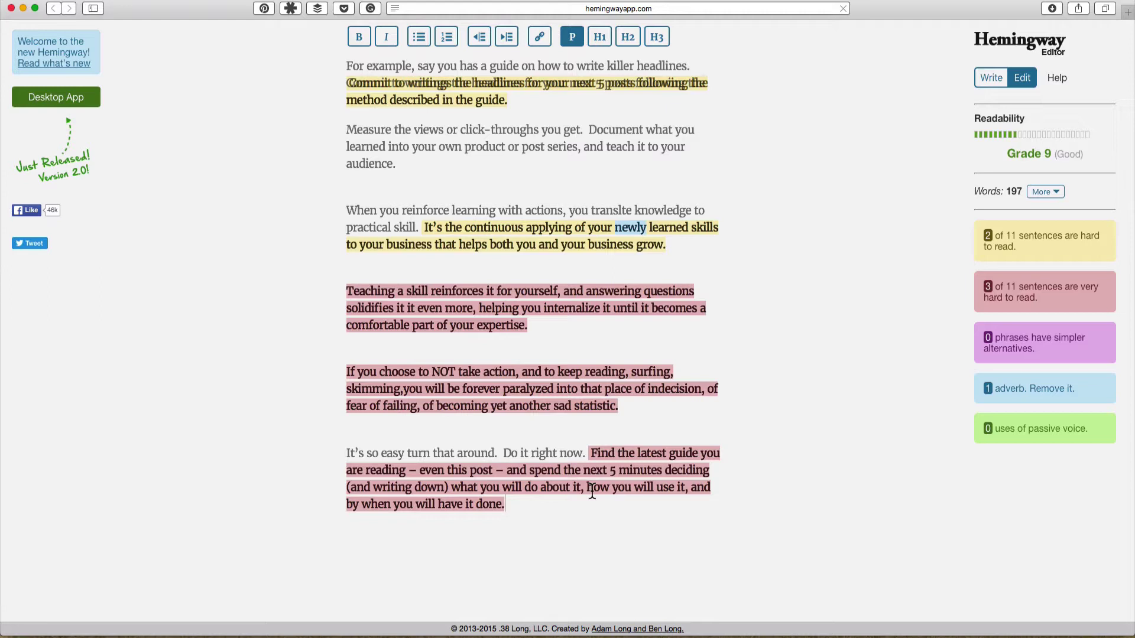
# Add '. It could even be this post.' after 'are reading' and remove the dashed aside.
pyautogui.click(590, 453)
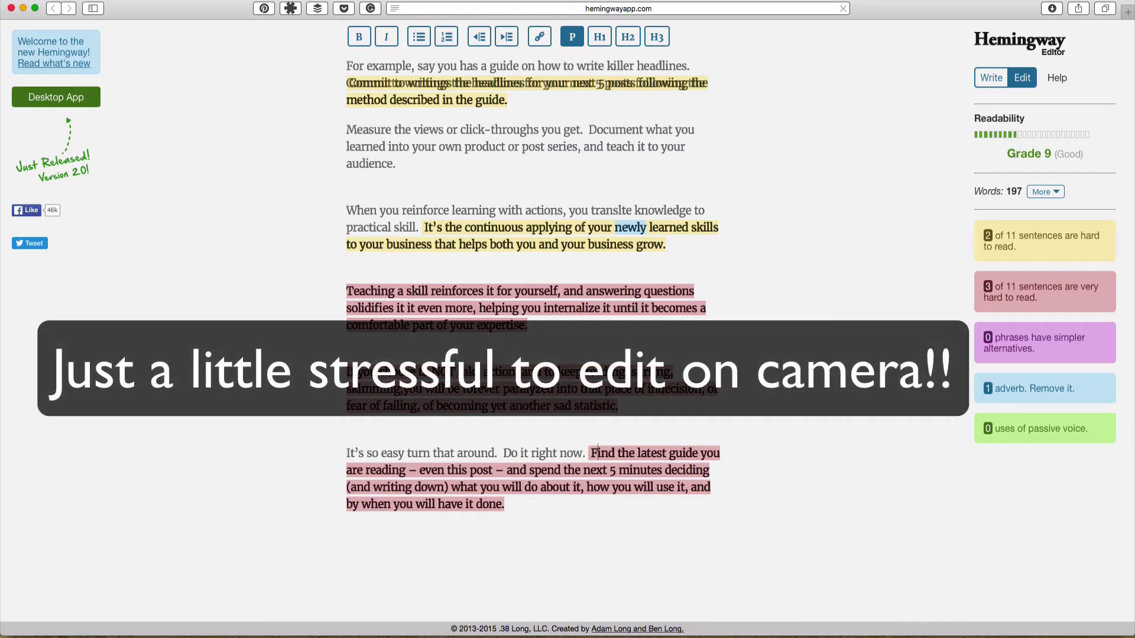
pyautogui.click(406, 470)
pyautogui.write('.  It could ev')
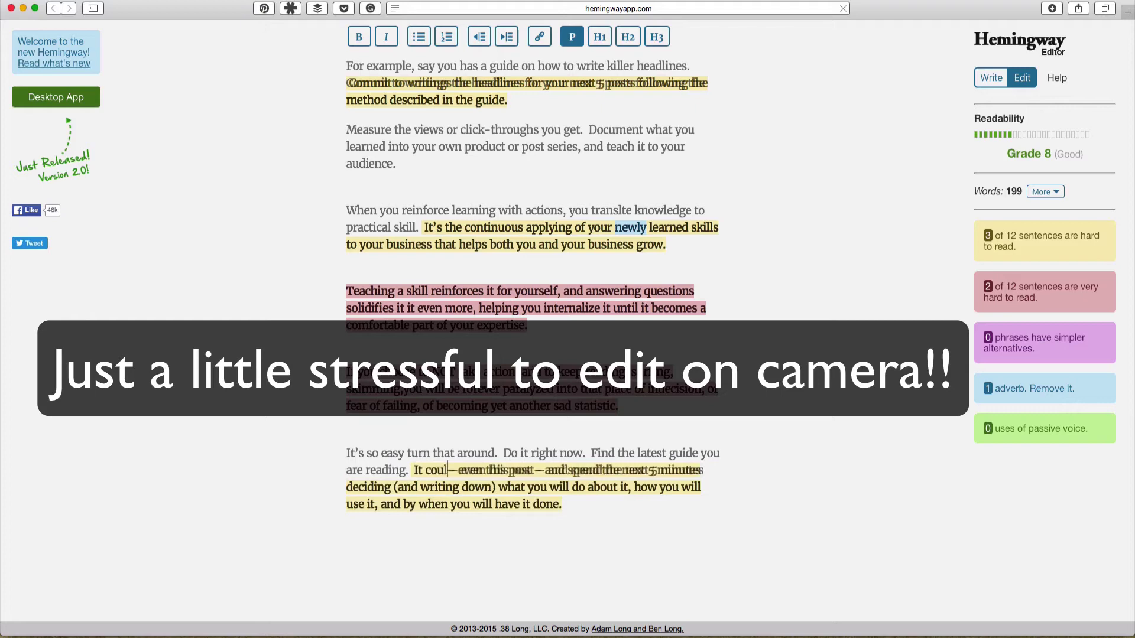
pyautogui.write('en be this post')
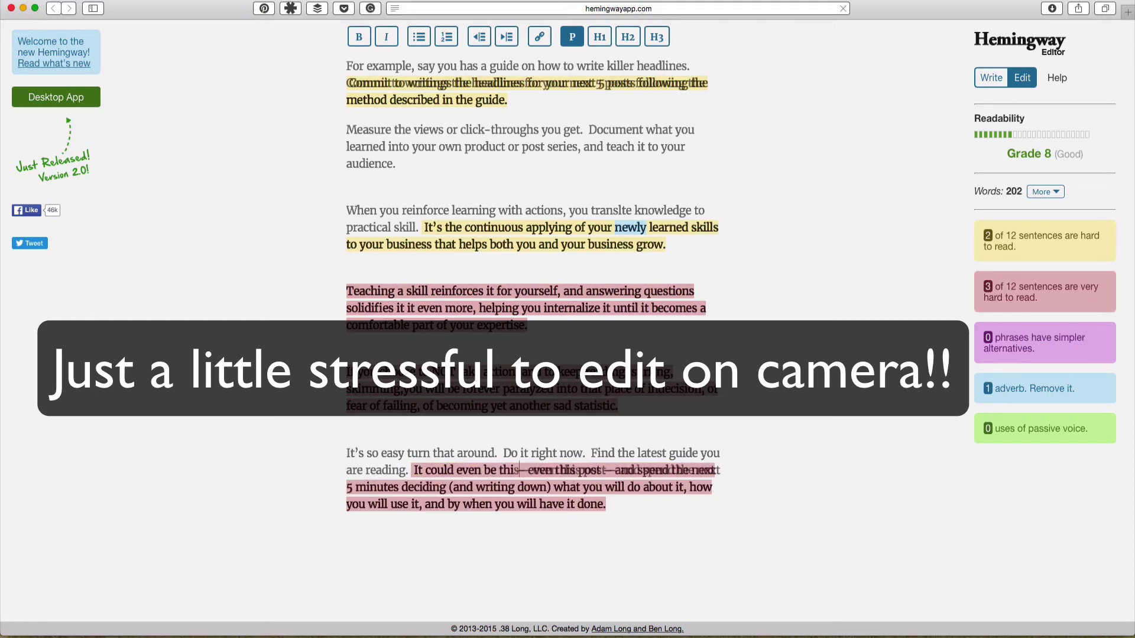
pyautogui.write('.')
pyautogui.hotkey('shift', 'Right')
pyautogui.hotkey('shift', 'Right')
pyautogui.hotkey('shift', 'Right')
pyautogui.hotkey('shift', 'Right')
pyautogui.hotkey('shift', 'Right')
pyautogui.hotkey('shift', 'Right')
pyautogui.hotkey('shift', 'Right')
pyautogui.hotkey('shift', 'Right')
pyautogui.hotkey('shift', 'Right')
pyautogui.hotkey('shift', 'Right')
pyautogui.hotkey('shift', 'Right')
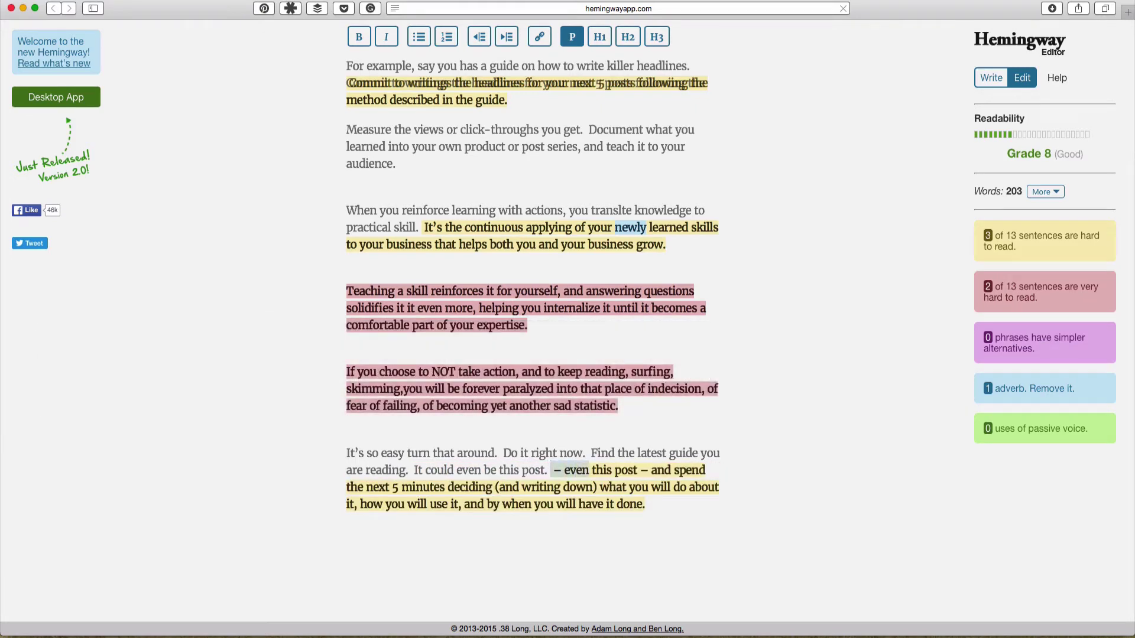
pyautogui.hotkey('shift', 'Right')
pyautogui.hotkey('shift', 'Right')
pyautogui.hotkey('shift', 'Right')
pyautogui.hotkey('shift', 'Right')
pyautogui.hotkey('shift', 'Right')
pyautogui.hotkey('shift', 'Right')
pyautogui.hotkey('shift', 'Right')
pyautogui.hotkey('shift', 'Right')
pyautogui.hotkey('shift', 'Right')
pyautogui.hotkey('shift', 'Right')
pyautogui.hotkey('shift', 'Right')
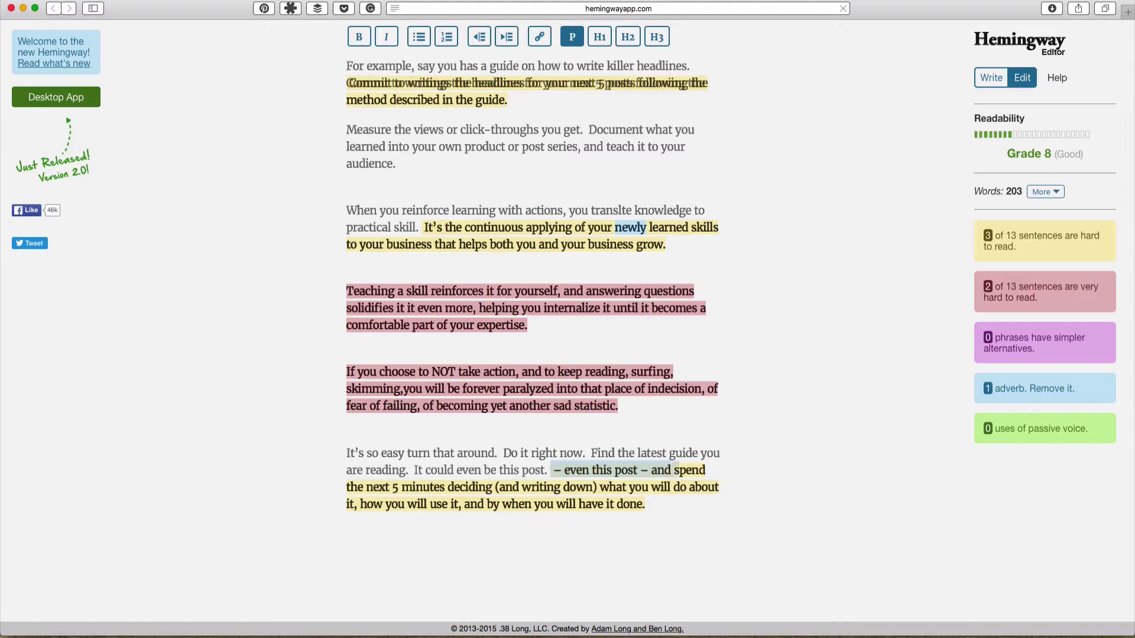
pyautogui.write('S')
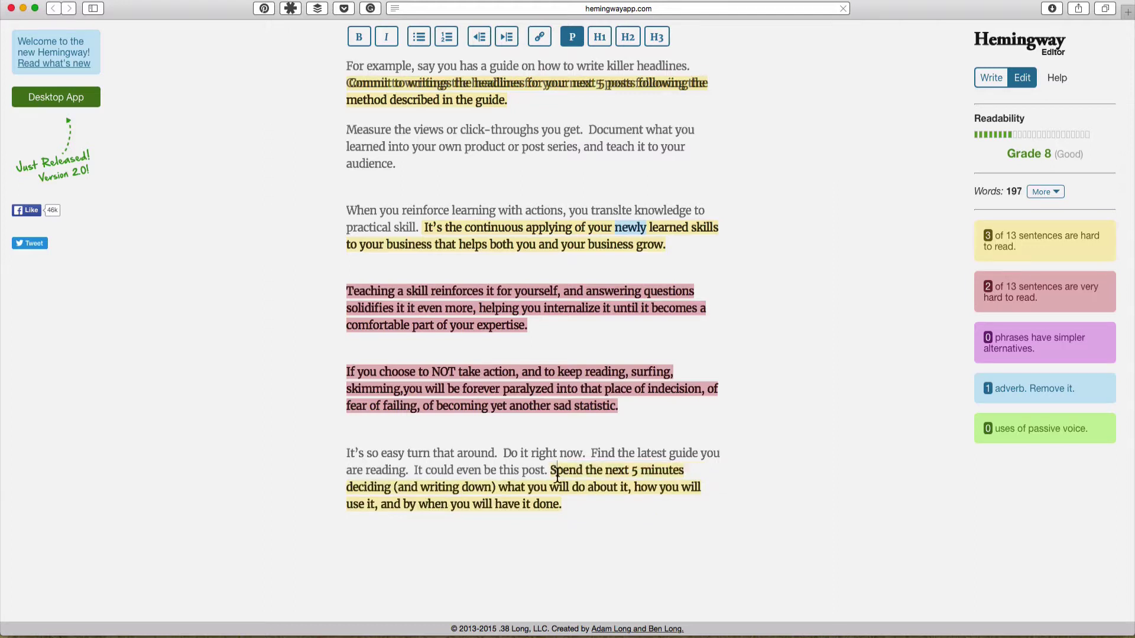
# Remove the parentheses around 'and writing down', end the sentence after 'about it' and begin 'Also decide'.
pyautogui.click(400, 489)
pyautogui.press('BackSpace')
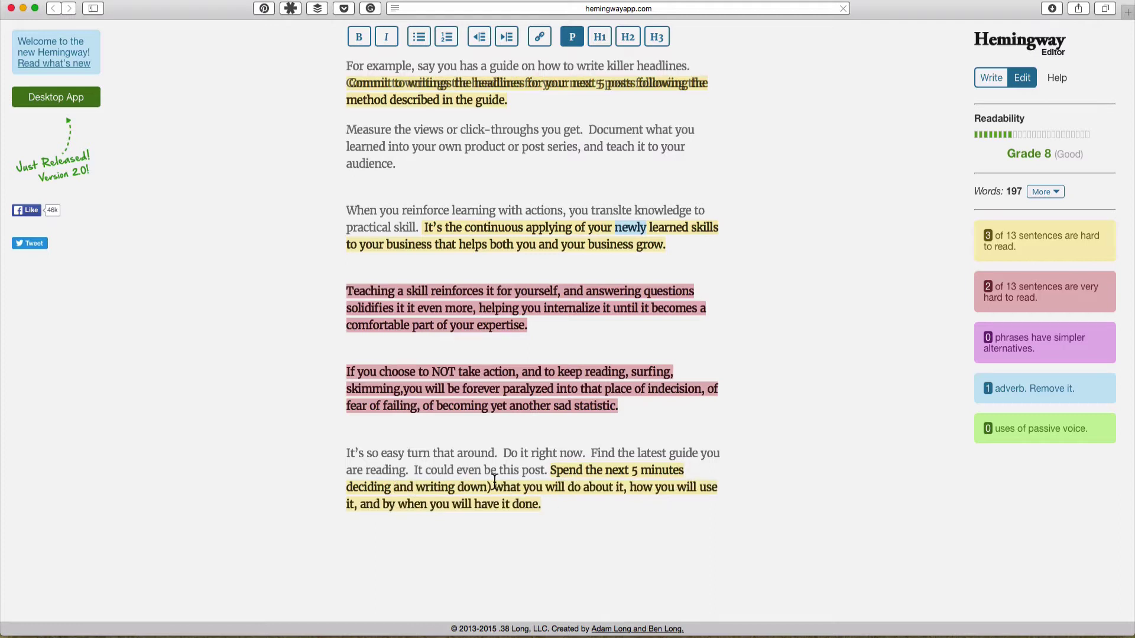
pyautogui.click(495, 488)
pyautogui.press('BackSpace')
pyautogui.press('BackSpace')
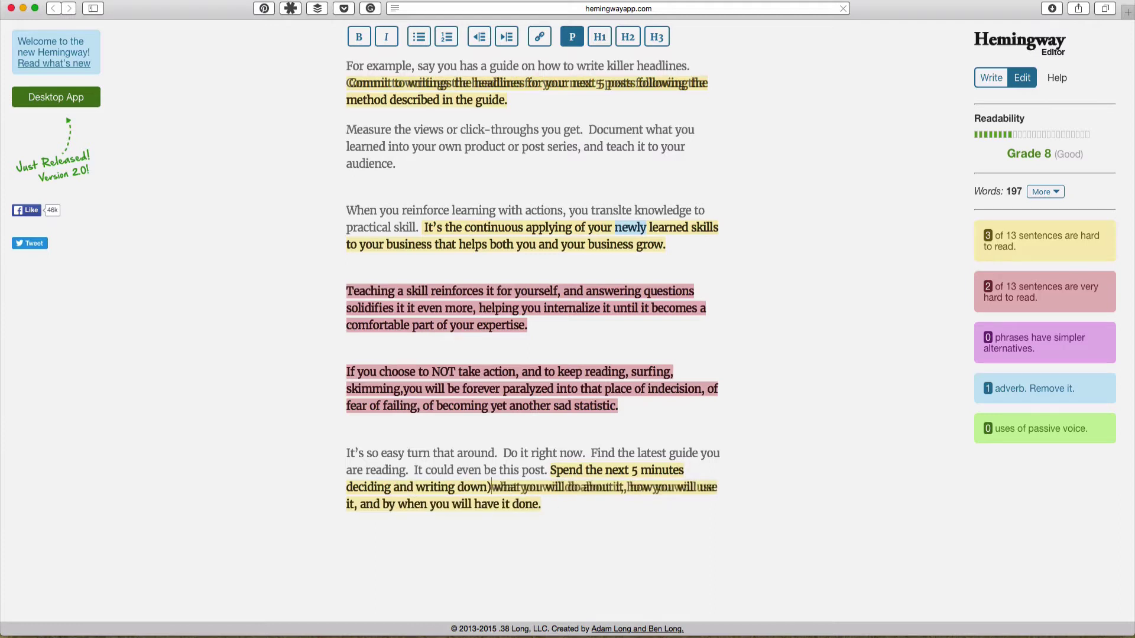
pyautogui.click(620, 489)
pyautogui.write('.')
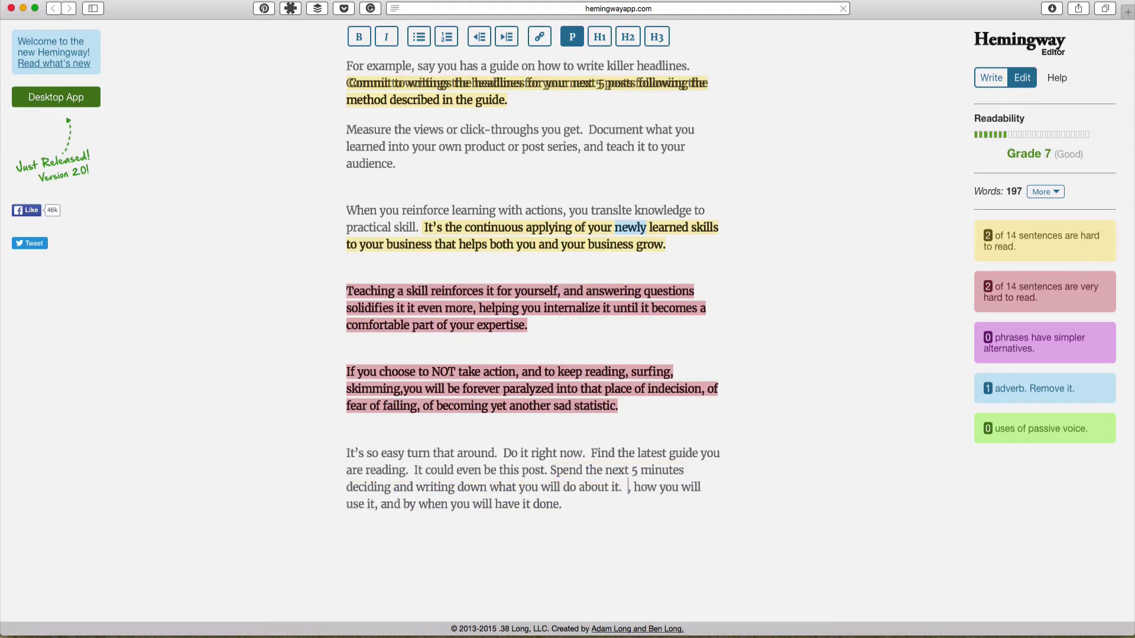
pyautogui.keyDown('shift'); pyautogui.click(638, 489); pyautogui.keyUp('shift')
pyautogui.write('Also decide ')
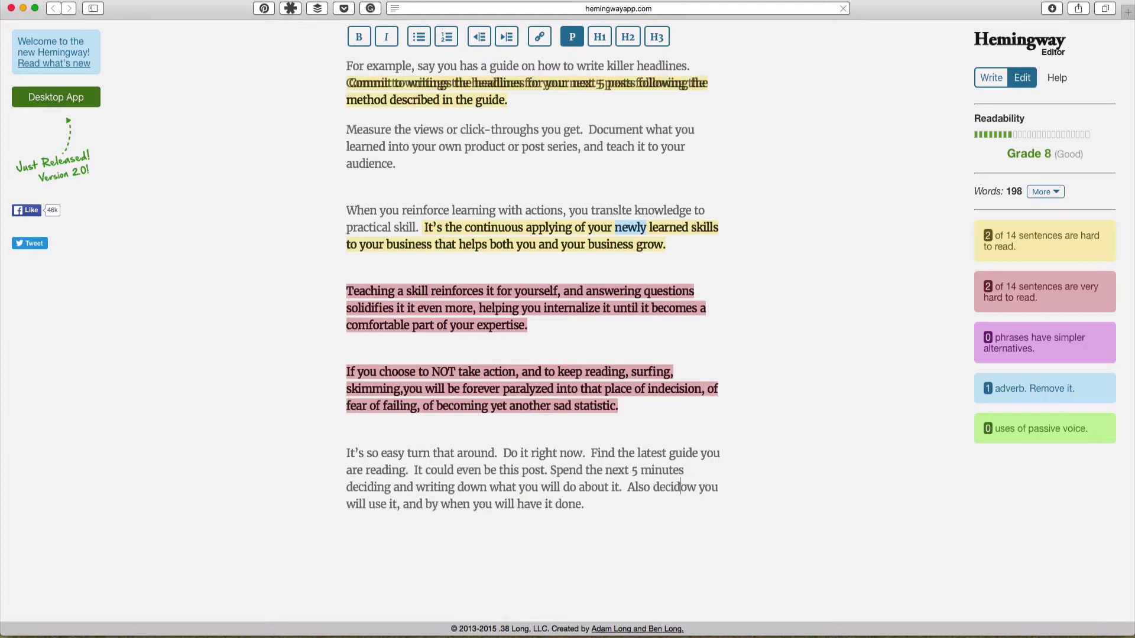
pyautogui.write('h')
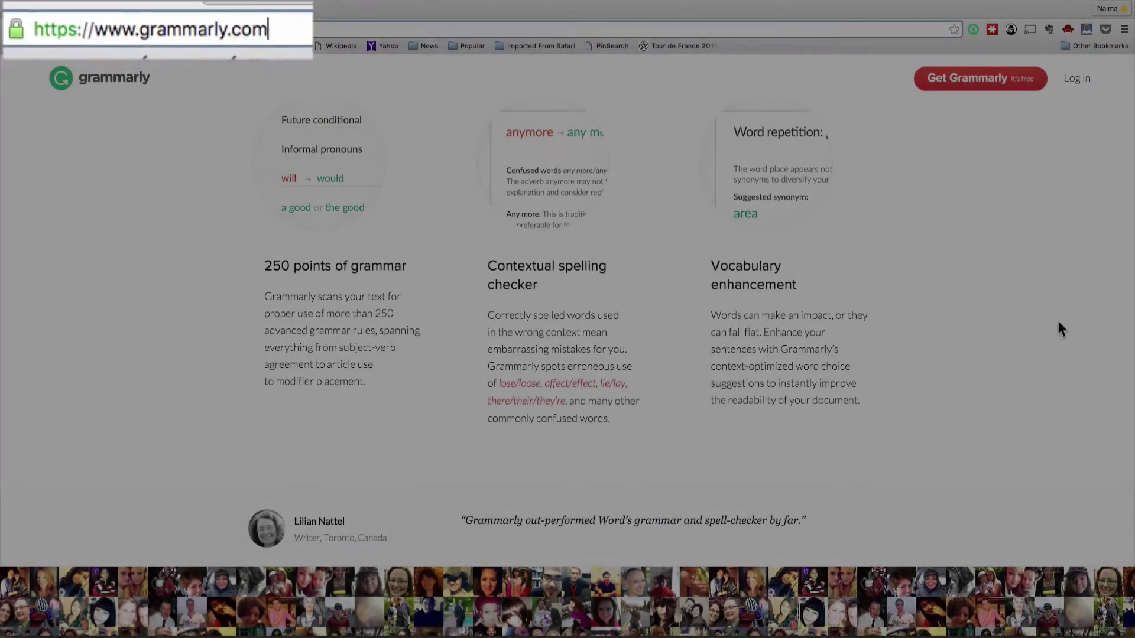
pyautogui.scroll(-10, 805, 264)
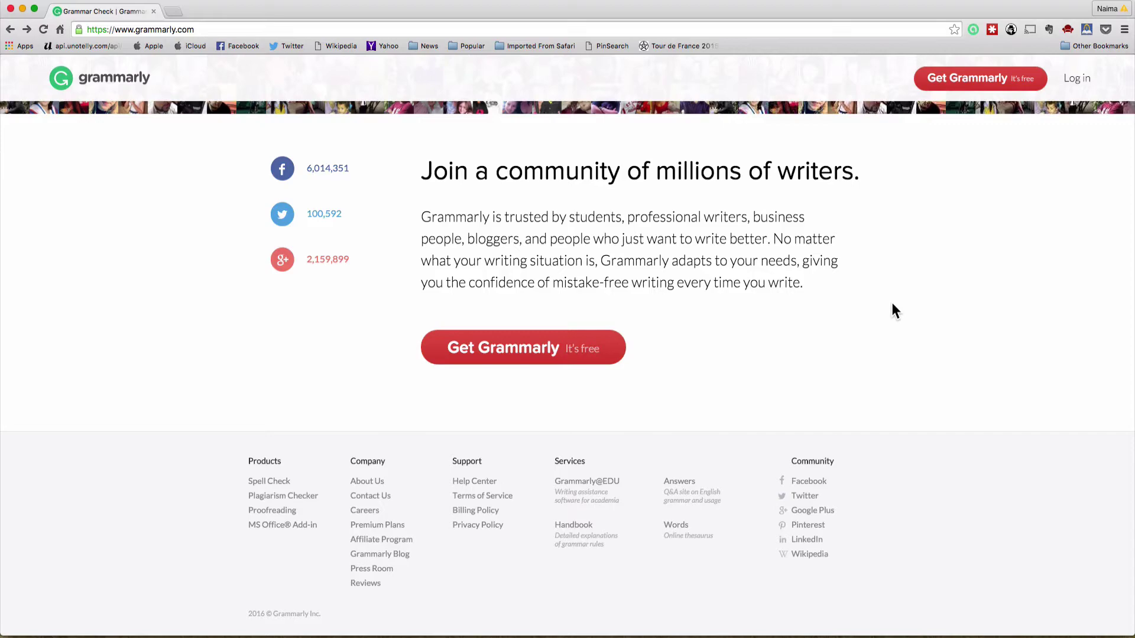
pyautogui.scroll(10, 893, 308)
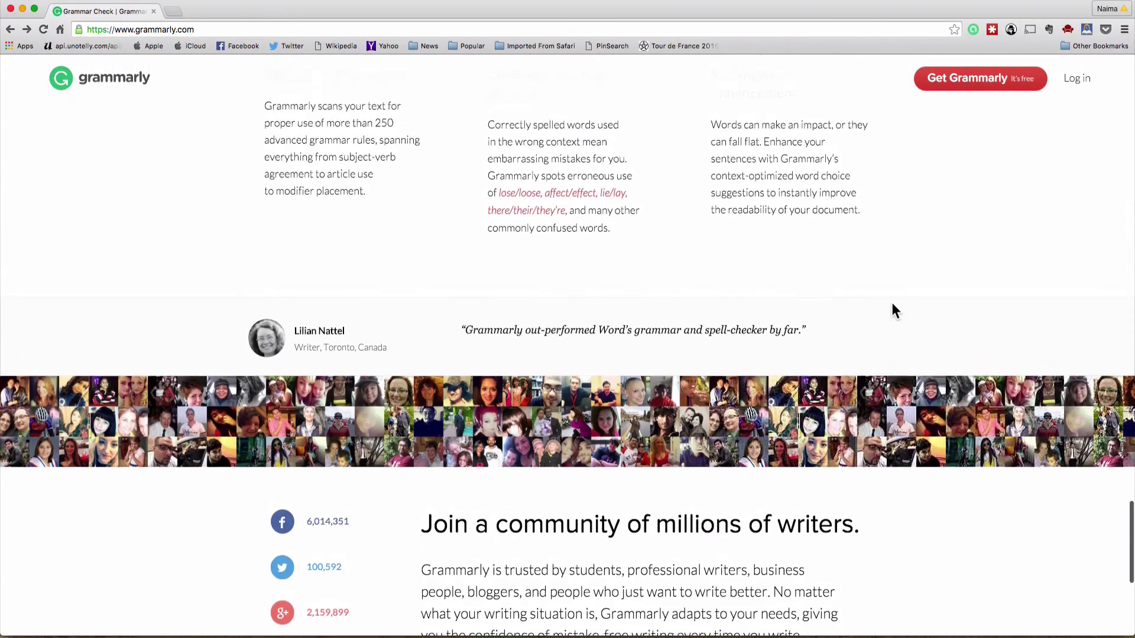
pyautogui.scroll(6, 297, 167)
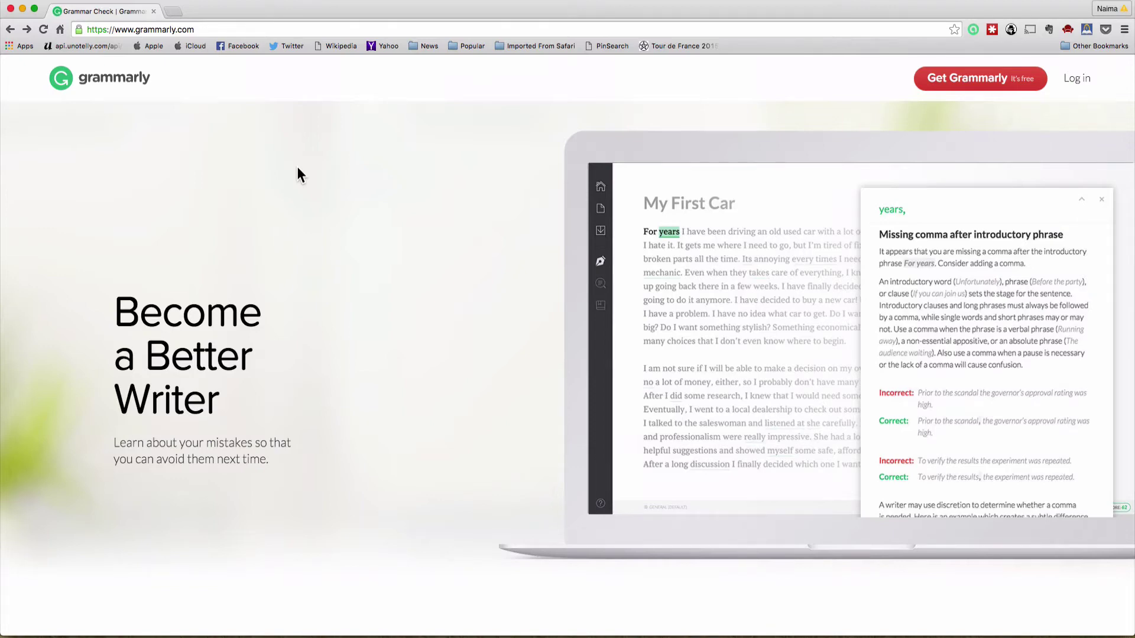
pyautogui.scroll(-4, 296, 167)
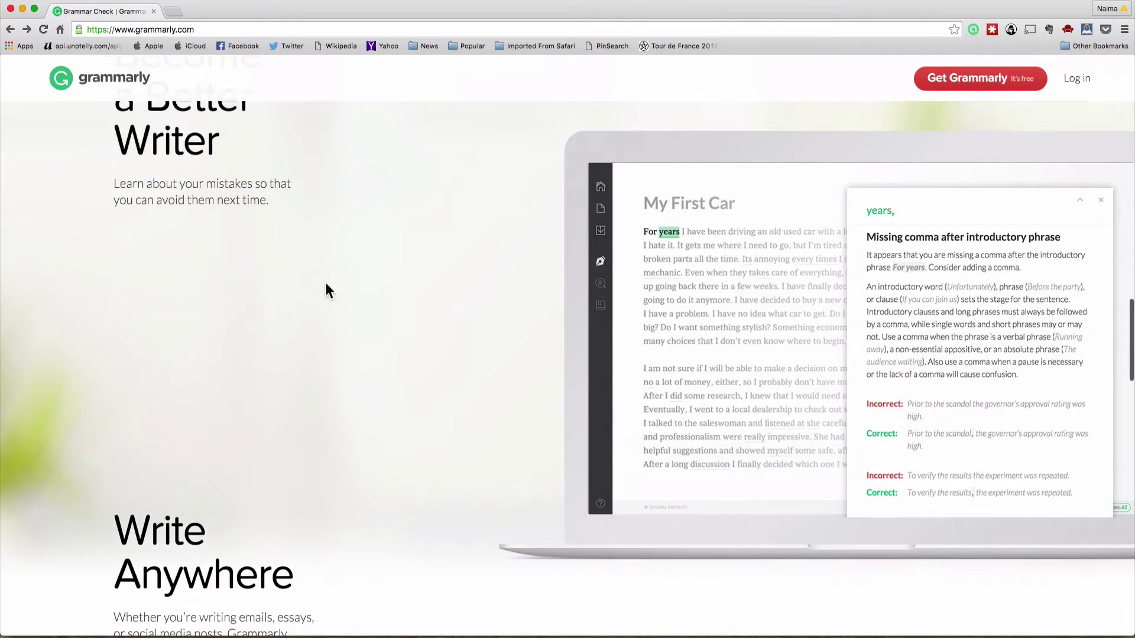
pyautogui.scroll(-12, 326, 285)
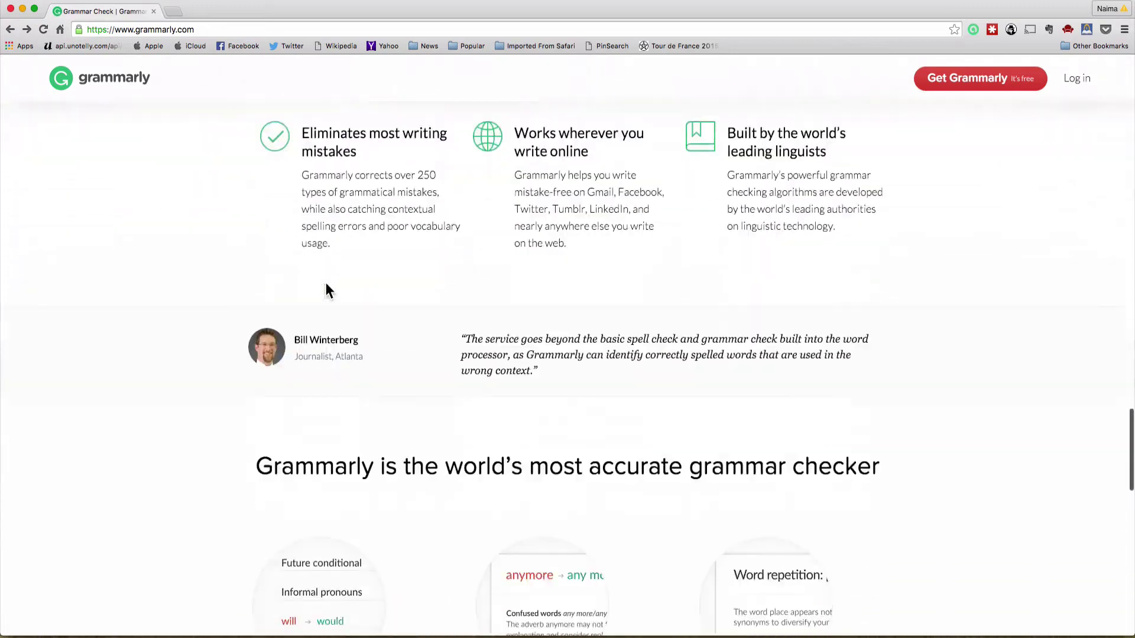
pyautogui.scroll(-10, 325, 284)
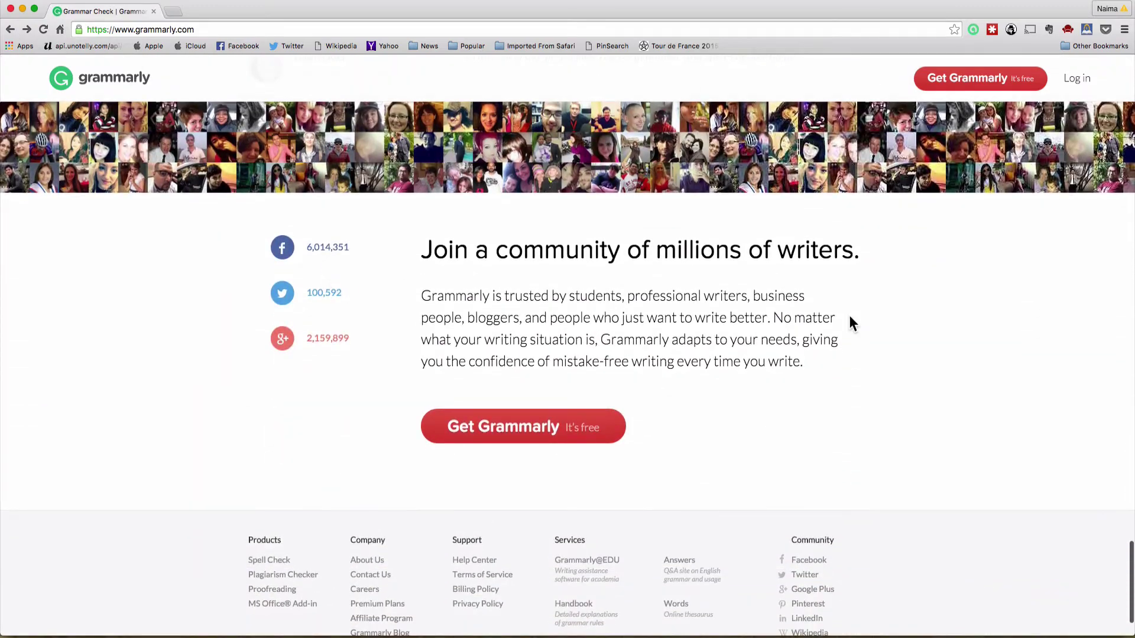
# Start getting Grammarly for free, then cancel adding the Chrome extension.
pyautogui.click(503, 367)
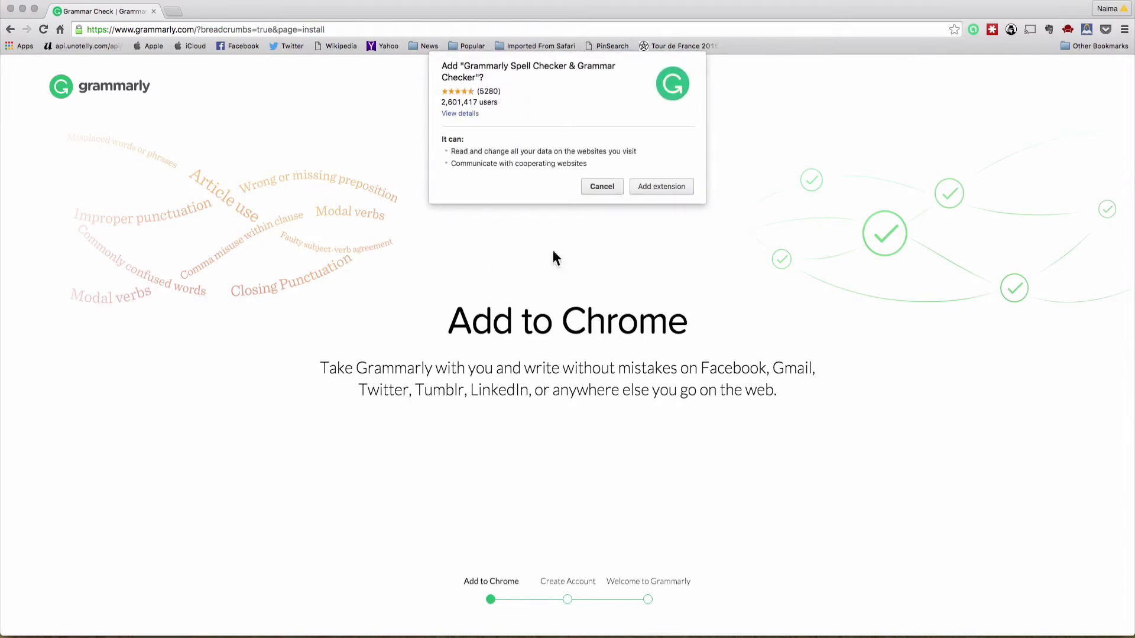
pyautogui.click(598, 186)
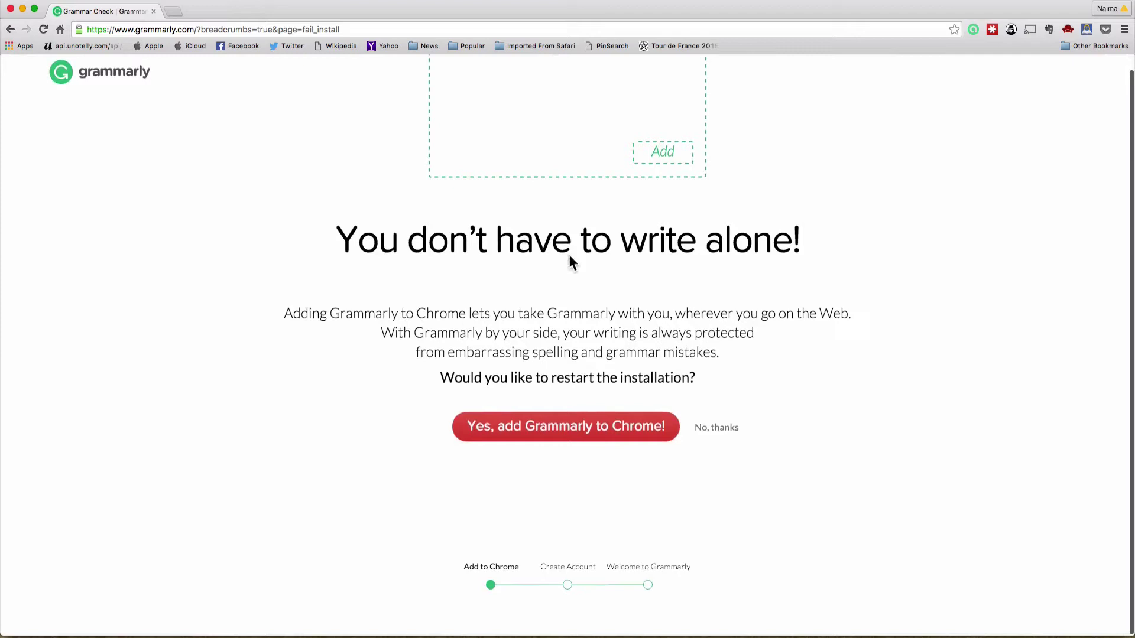
# Skip the extension and sign up for a free account with a name, e-mail and password.
pyautogui.click(713, 438)
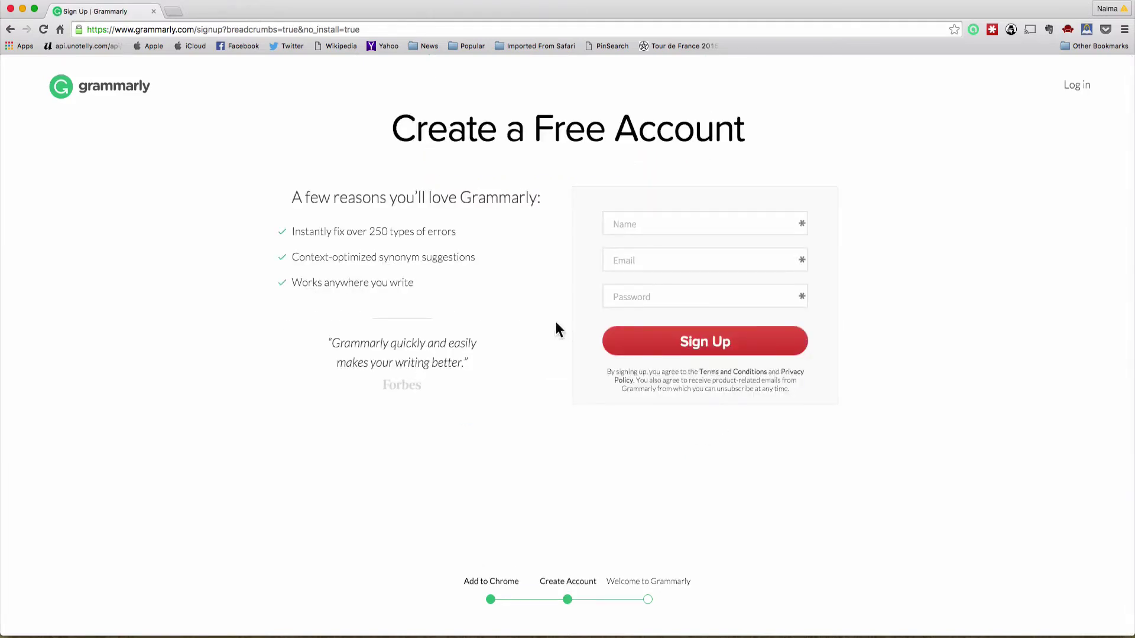
pyautogui.click(651, 221)
pyautogui.write('Naima')
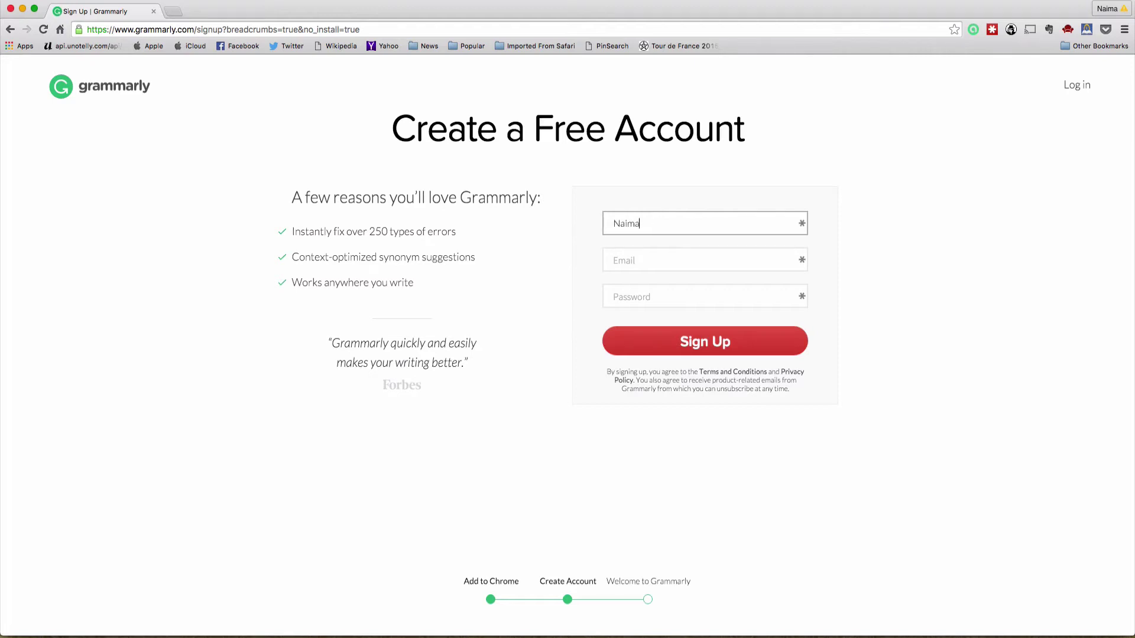
pyautogui.press('Tab')
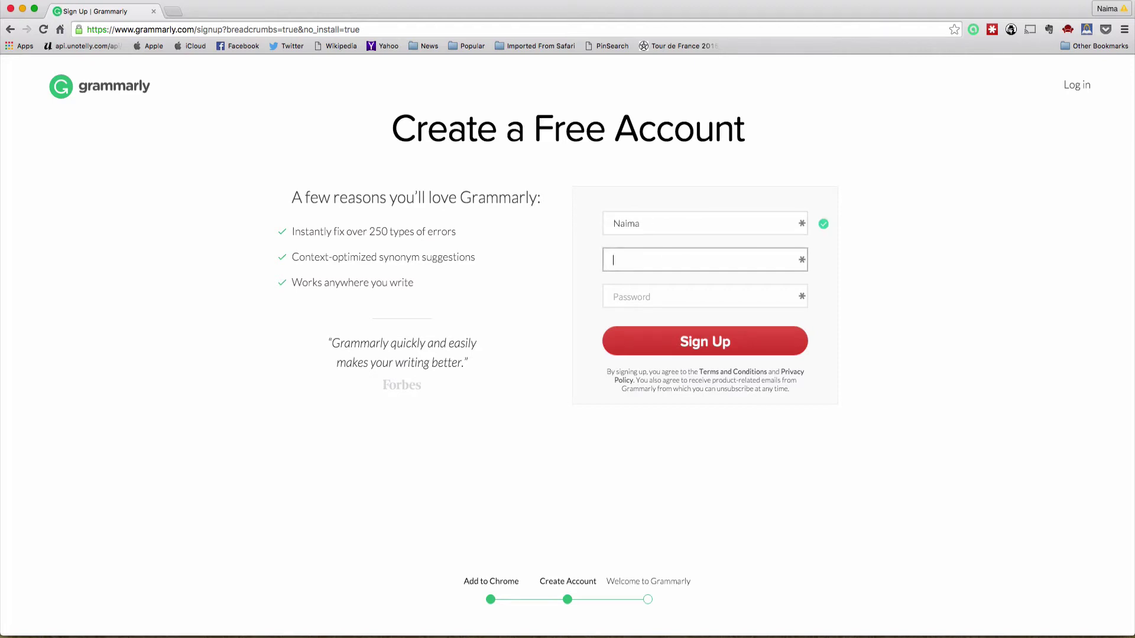
pyautogui.press('super+v')
pyautogui.press('Tab')
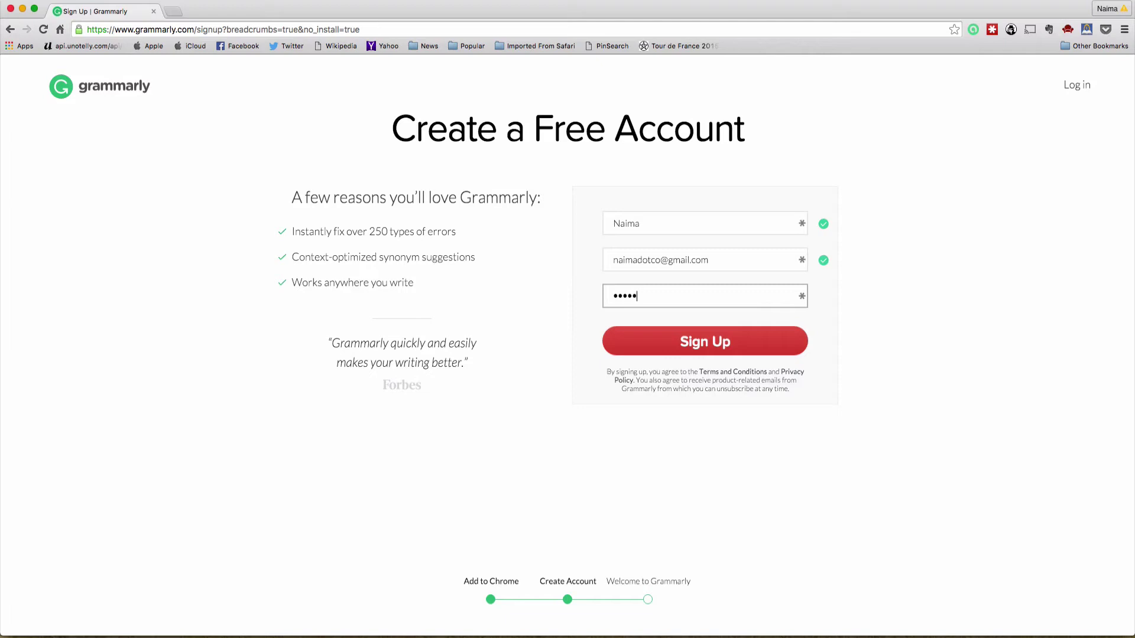
pyautogui.click(715, 353)
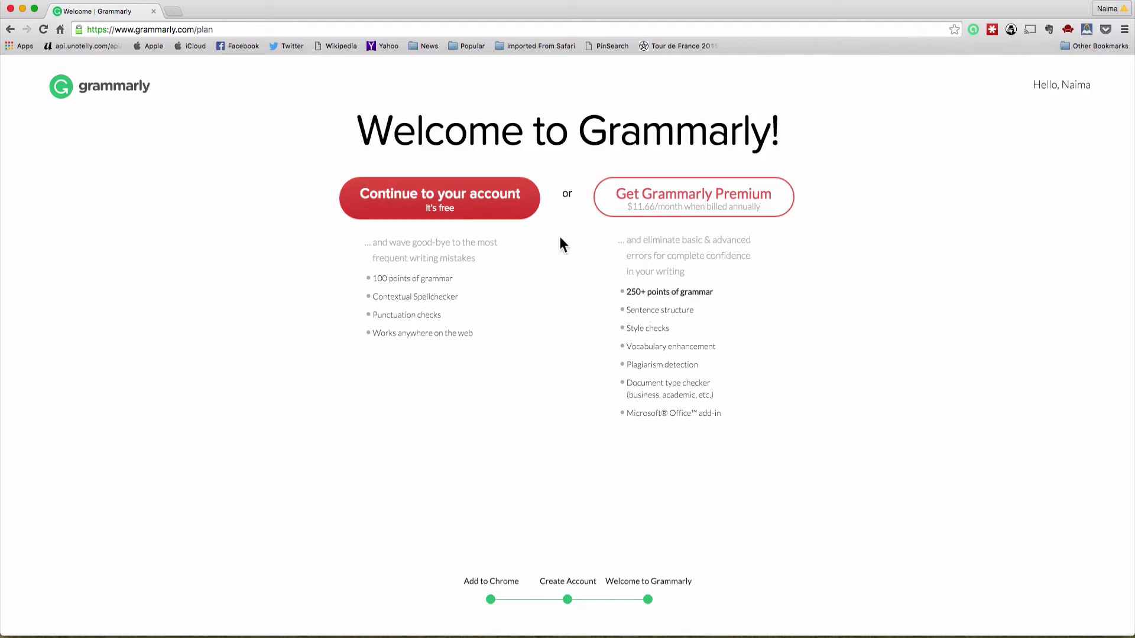
# Continue with the free account, skip the welcome tour and dismiss the extension reminder banner.
pyautogui.click(444, 207)
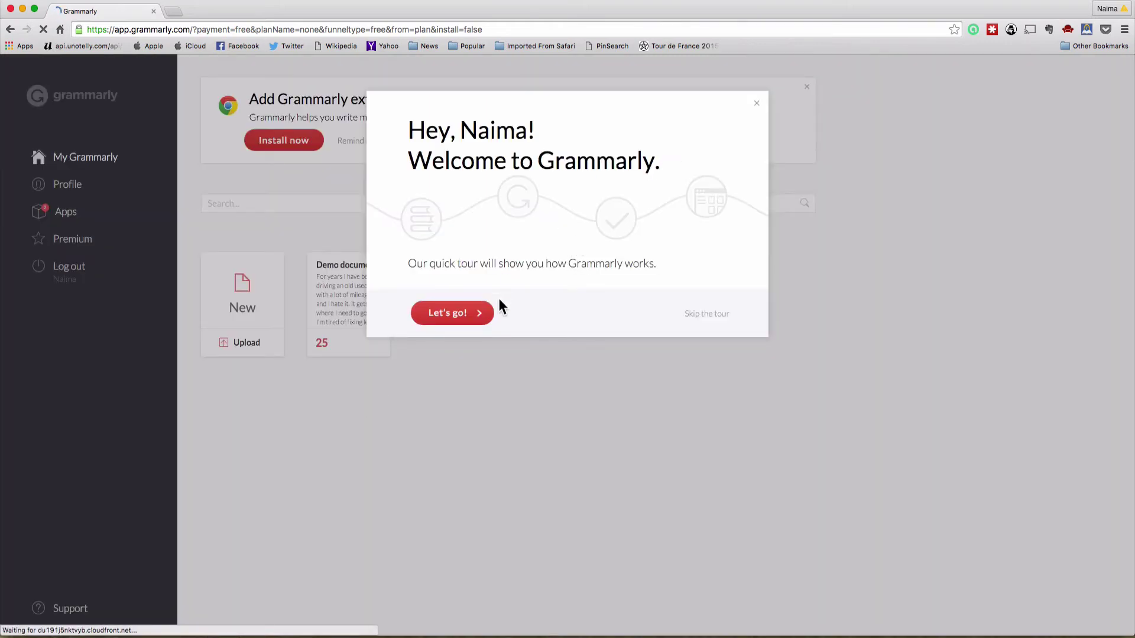
pyautogui.click(707, 314)
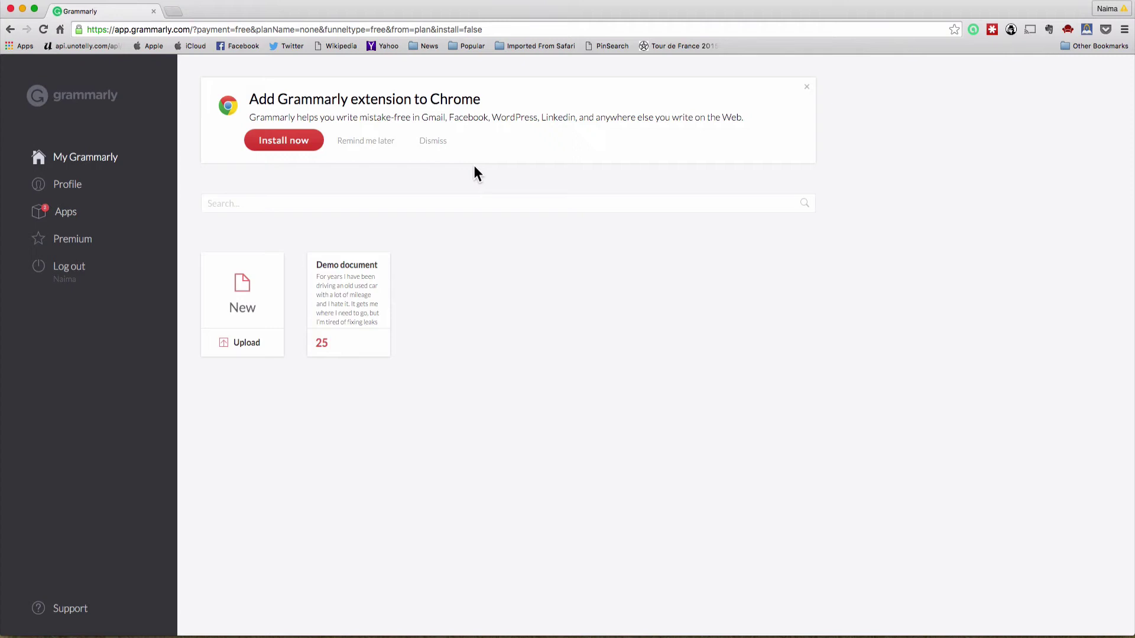
pyautogui.click(436, 145)
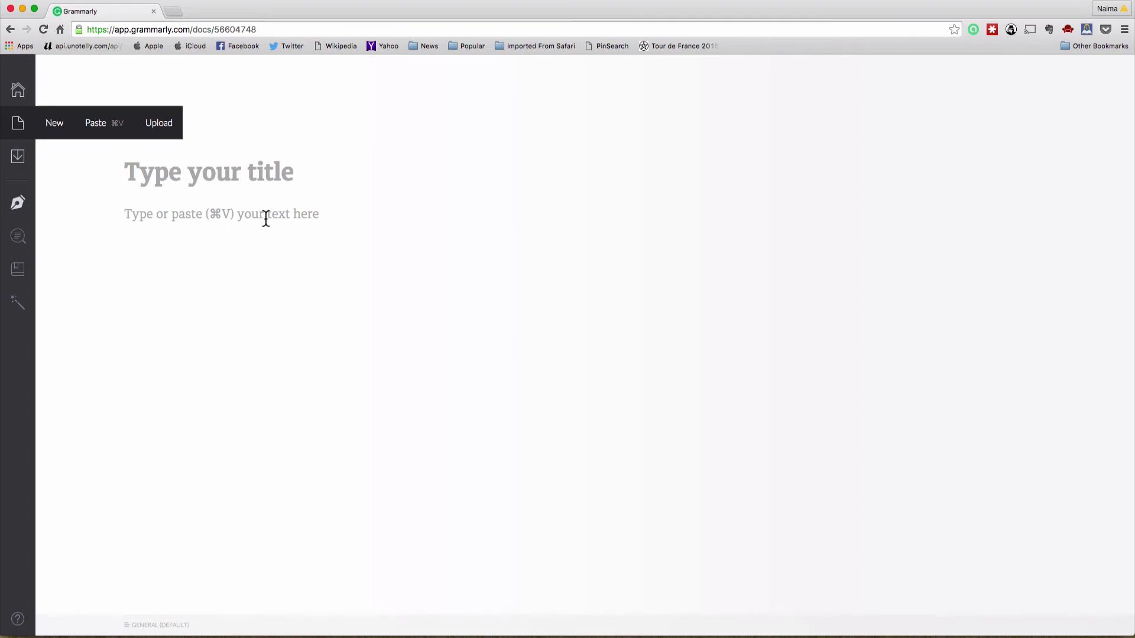
# Paste the blog text, adding blank lines after 'expertise.' and 'statistic.', and before 'Measure the views'.
pyautogui.write('For example, say you has a guide on how to write killer headlines.  Commit to writings the headlines for your next 5 posts following the method described in the guide.  Measure the views or click-throughs you get.  Document what you learned into your own product or post series, and teach it to your audience. When you reinforce learning with actions, you translte knowledge to practical skill.  It’s the continuous applying of your newly learned skills to your business that helps both you and your business grow. Teaching a skill reinforces it for yourself, and answering questions solidifies it it even more, helping you internalize it until it becomes a comfortable part of your expertise. If you choose to NOT take action, and to keep reading, surfing, skimming,you will be forever paralyzed into that place of indecision, of fear of failing, of becoming yet another sad statistic. It’s so easy turn that around.  Do it right now.  Find the latest guide you are reading – even this post – and spend the next 5 minutes deciding (and writing down) what you will do about it, how you will use it, and by when you will have it done.')
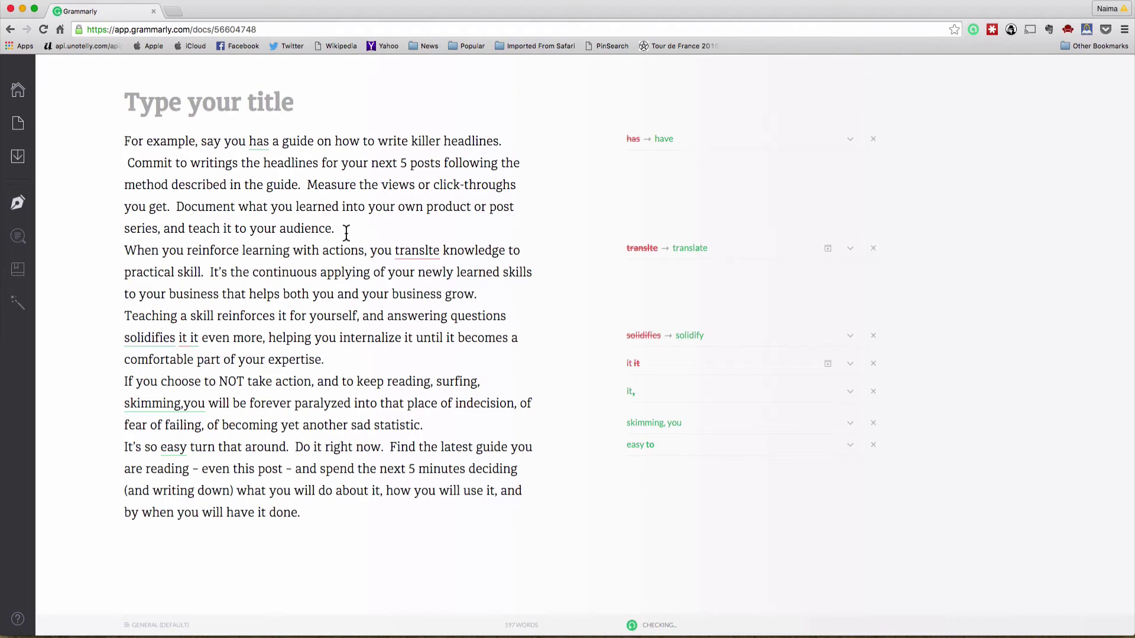
pyautogui.press('Return')
pyautogui.click(368, 379)
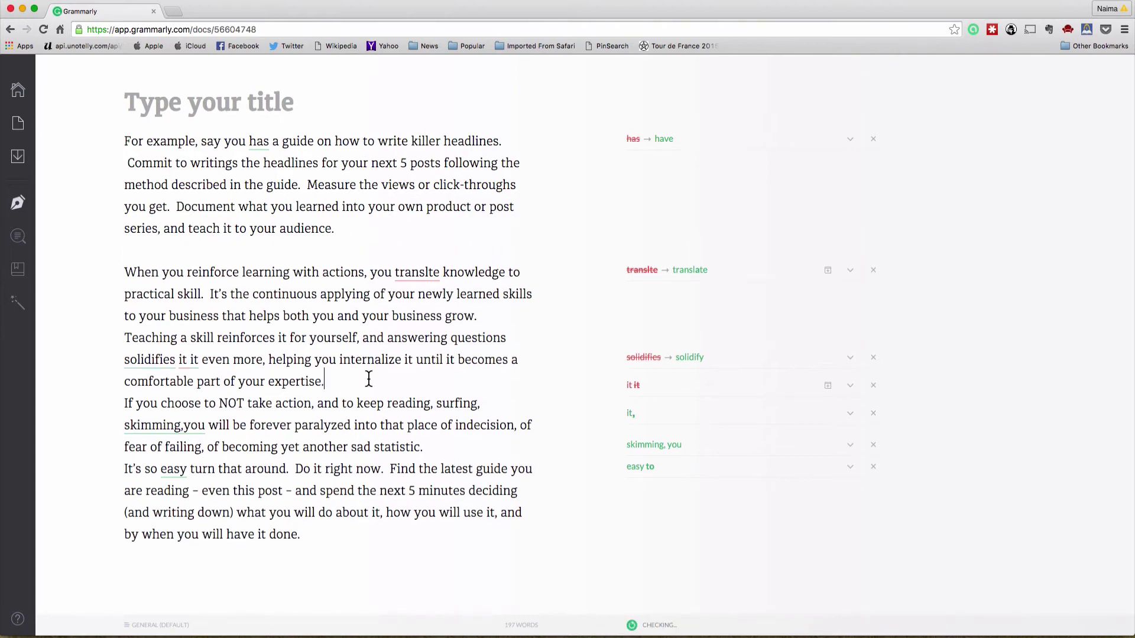
pyautogui.press('Return')
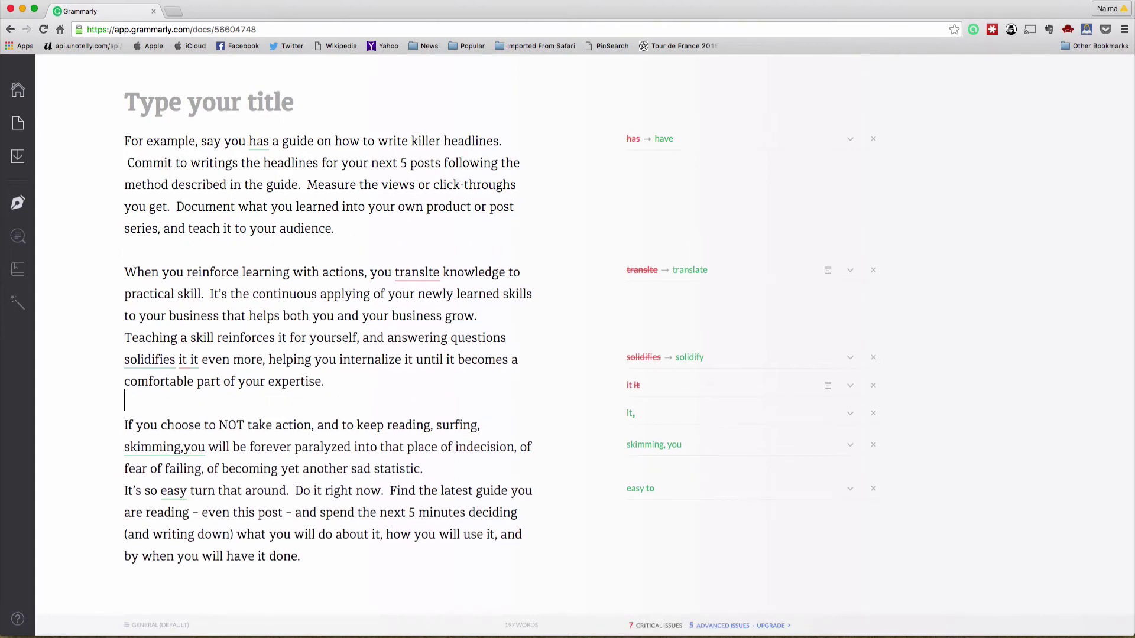
pyautogui.click(454, 464)
pyautogui.press('Return')
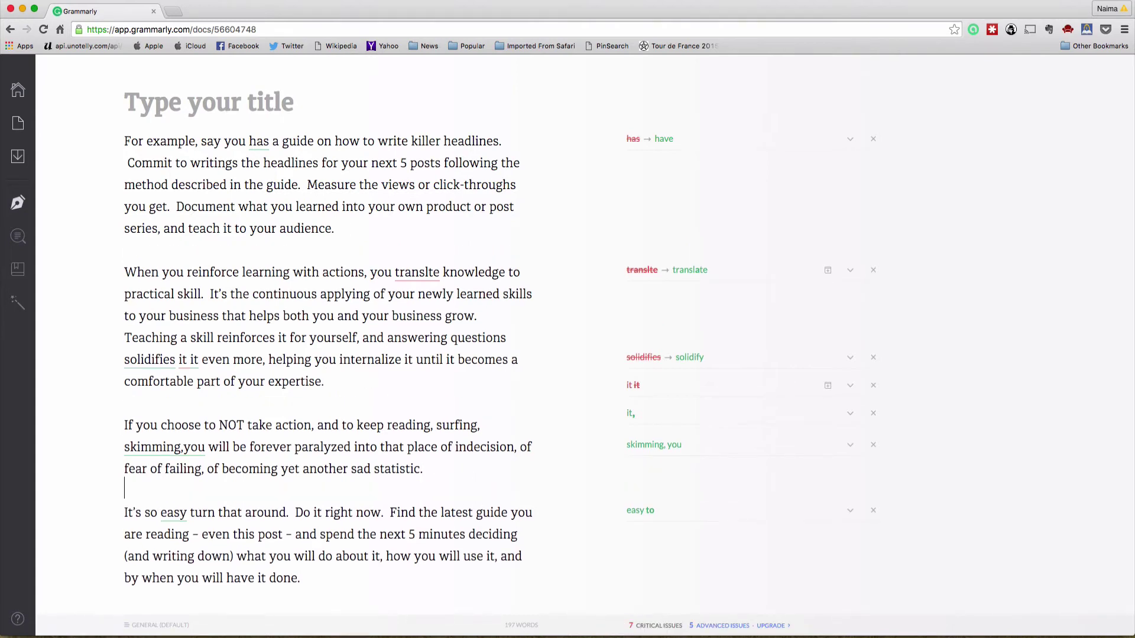
pyautogui.click(307, 183)
pyautogui.press('Return')
pyautogui.press('Return')
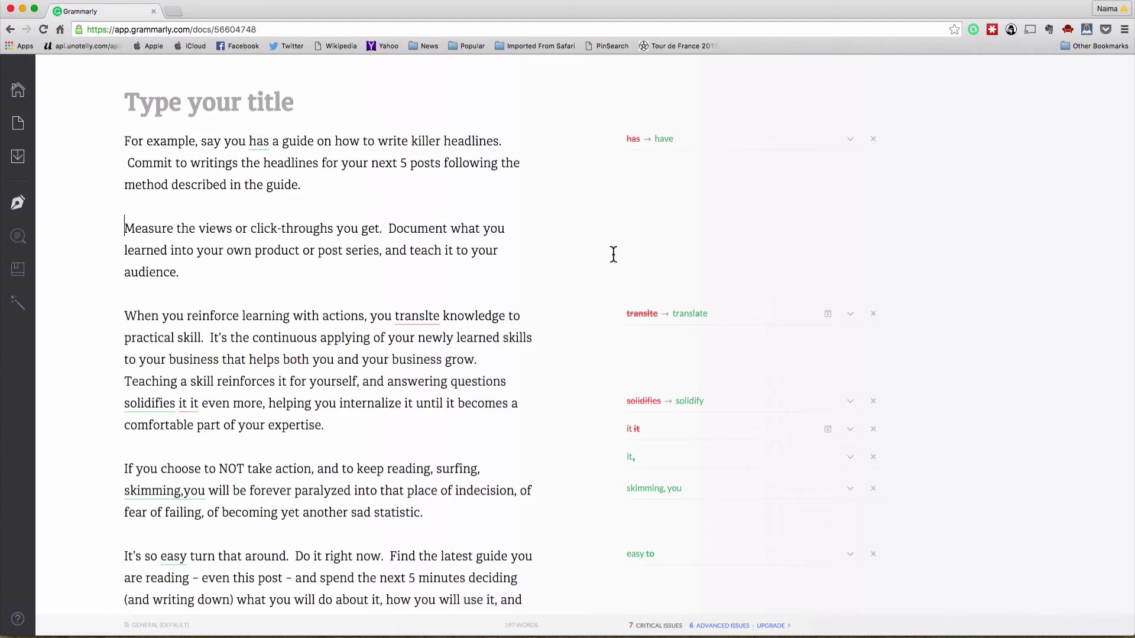
pyautogui.moveTo(633, 320)
pyautogui.scroll(-2, 703, 368)
pyautogui.scroll(-1, 707, 369)
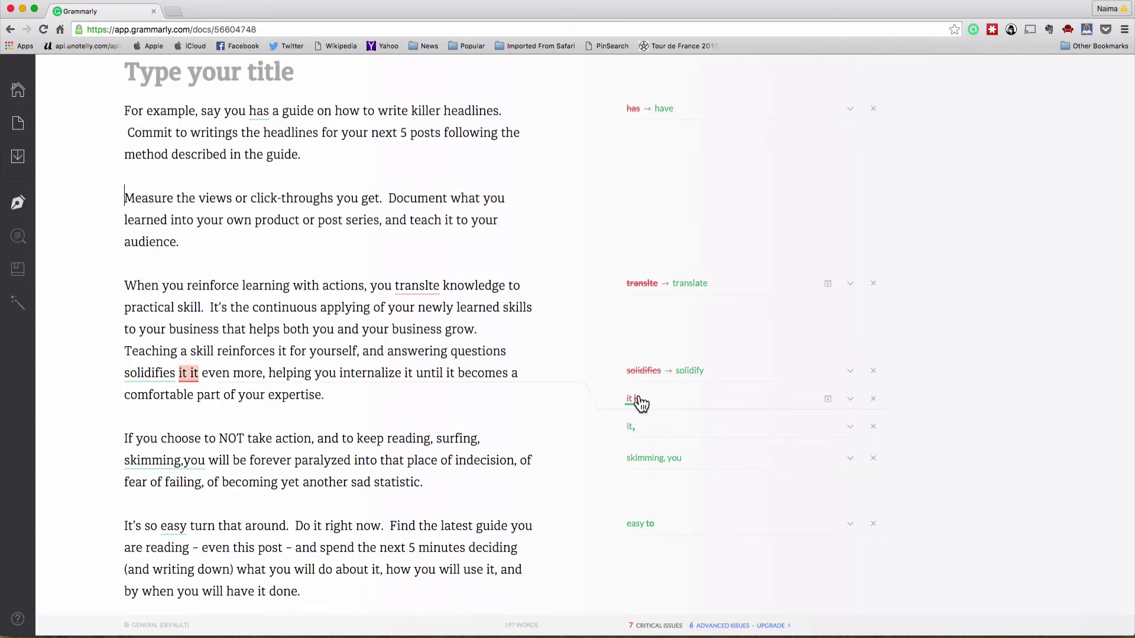
# Delete the duplicate 'it', add the space after 'skimming,', fix 'translte' → 'translate' and add 'to' after 'easy'.
pyautogui.click(201, 372)
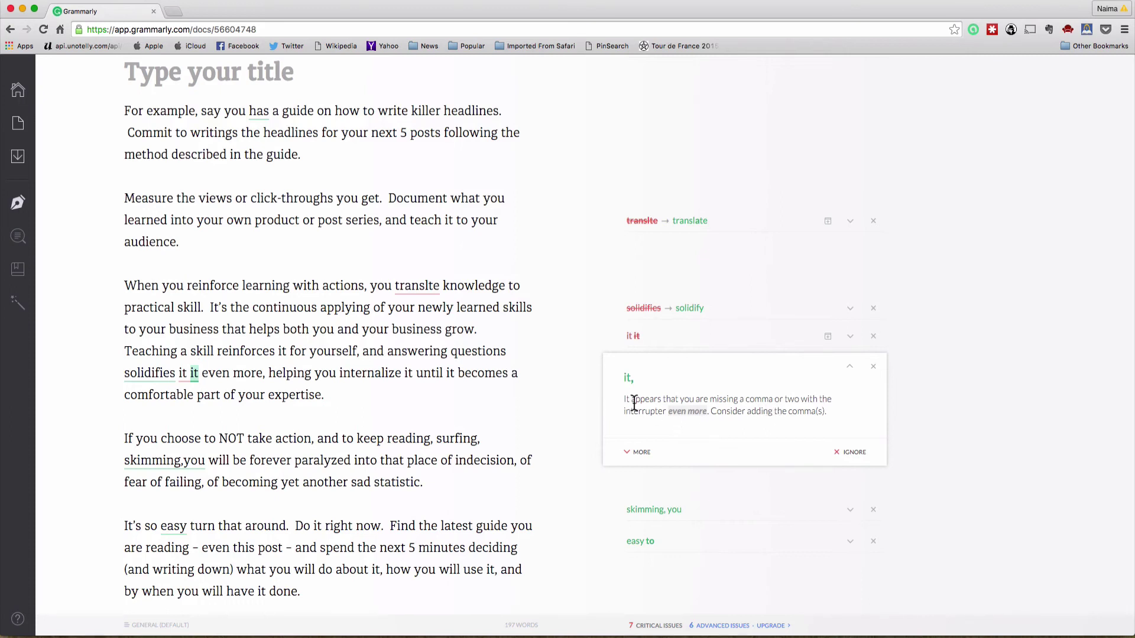
pyautogui.press('BackSpace')
pyautogui.press('BackSpace')
pyautogui.press('BackSpace')
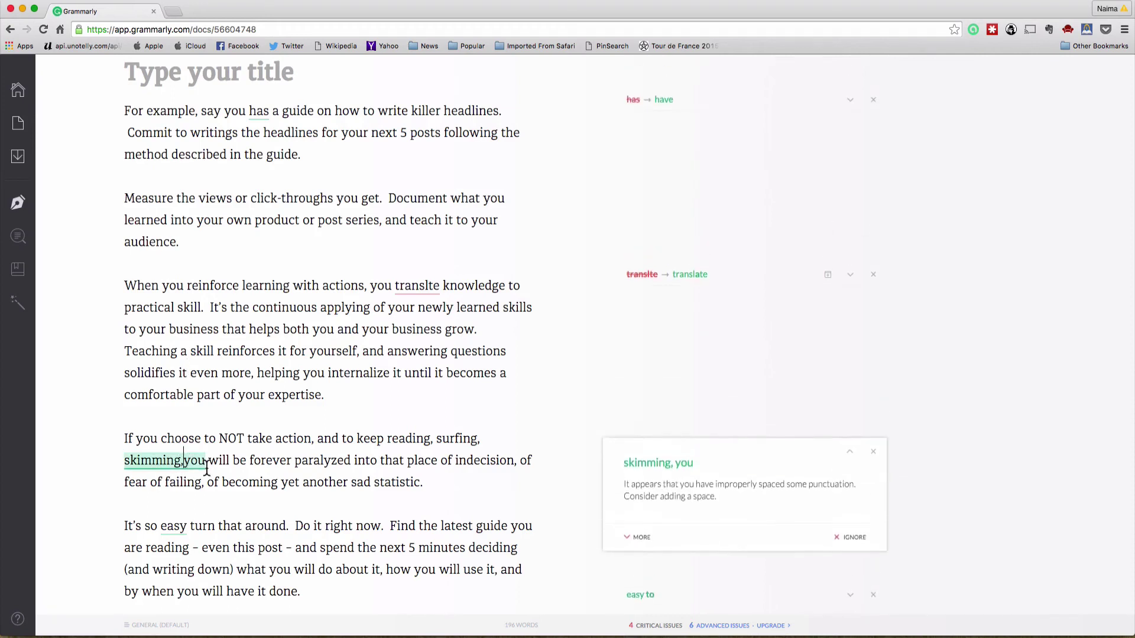
pyautogui.click(651, 464)
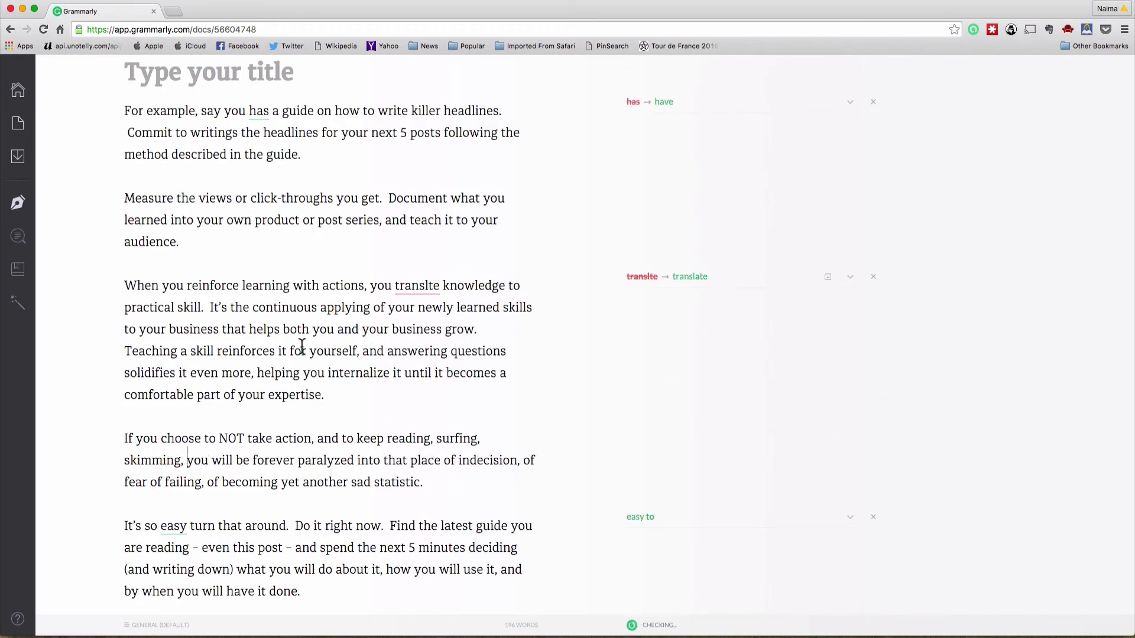
pyautogui.click(652, 283)
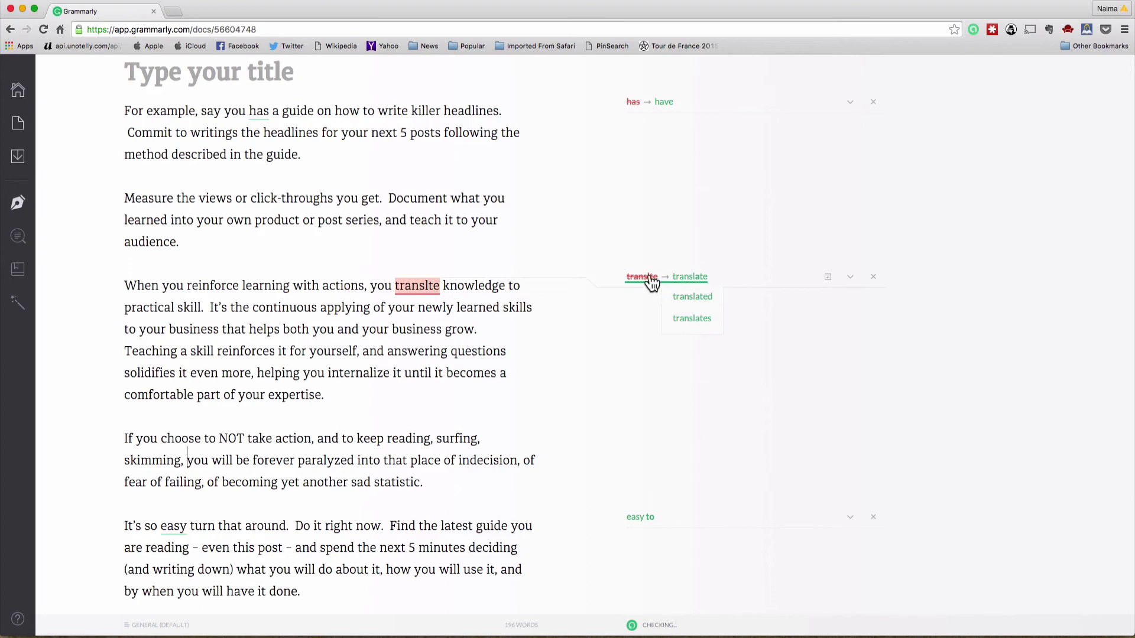
pyautogui.click(688, 277)
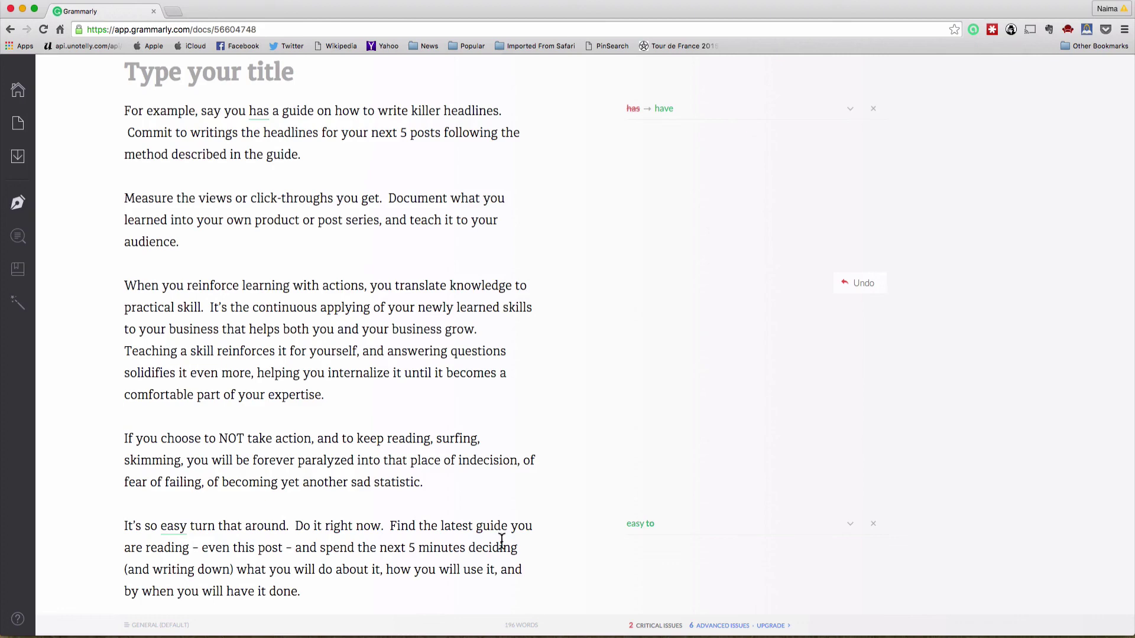
pyautogui.click(649, 524)
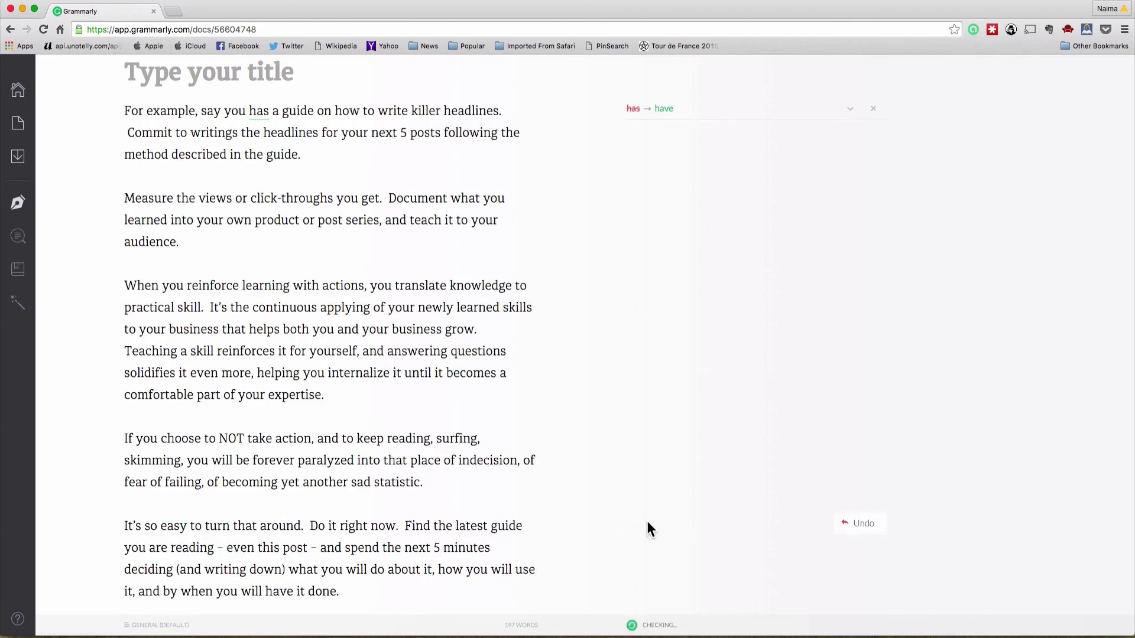
# Apply the has → have fix so the opening reads 'say you have a guide'.
pyautogui.click(646, 113)
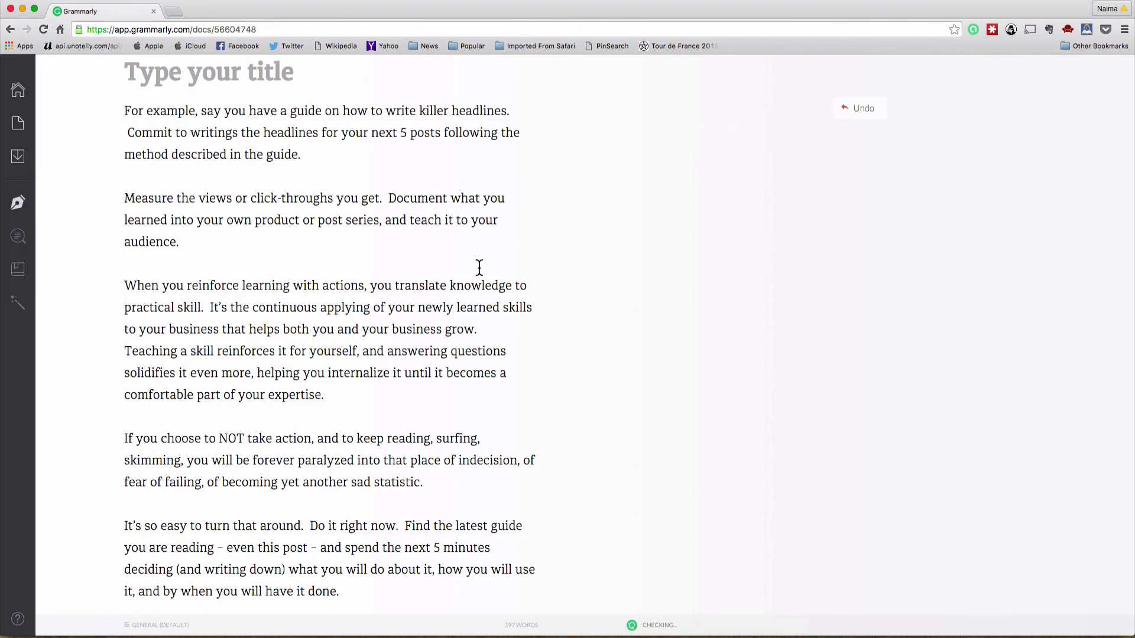